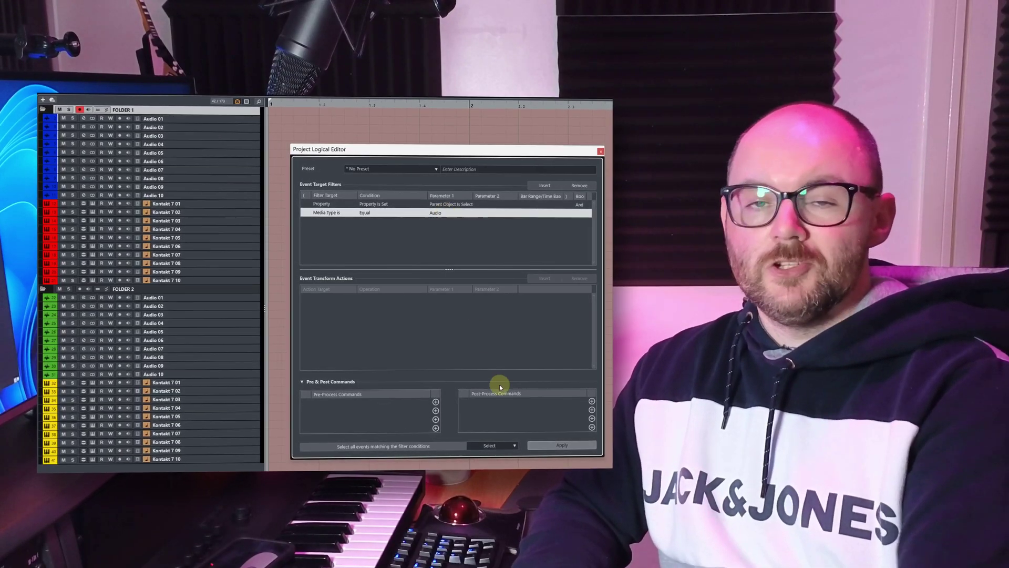
# Apply the filter with FOLDER 1 selected, then FOLDER 2, and reselect FOLDER 1's audio tracks
pyautogui.click(549, 446)
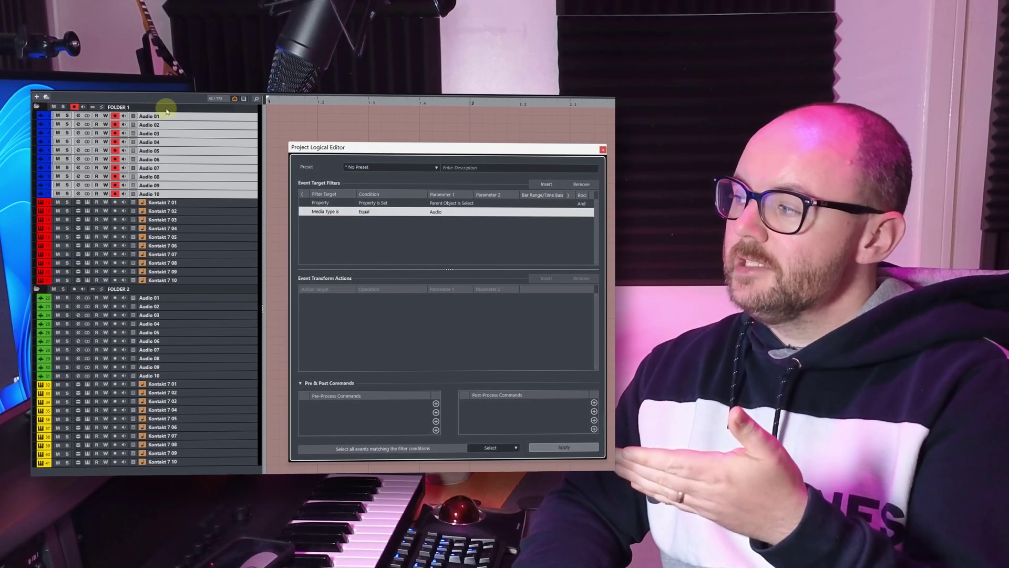
pyautogui.click(191, 287)
pyautogui.click(556, 449)
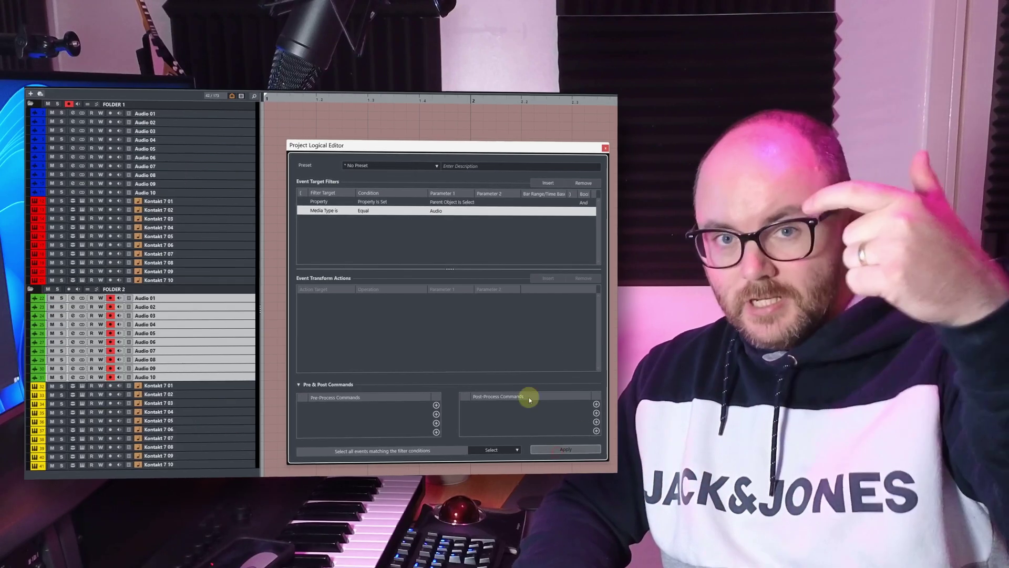
pyautogui.click(154, 102)
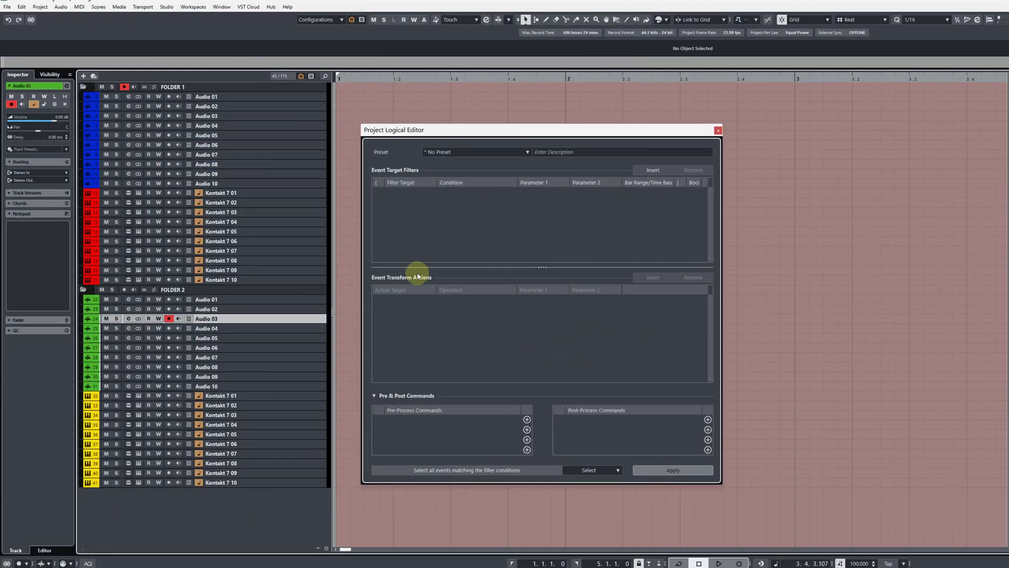
# Select FOLDER 1, FOLDER 2, Audio 01, then the range Kontakt 7 01 through Kontakt 7 10
pyautogui.click(229, 85)
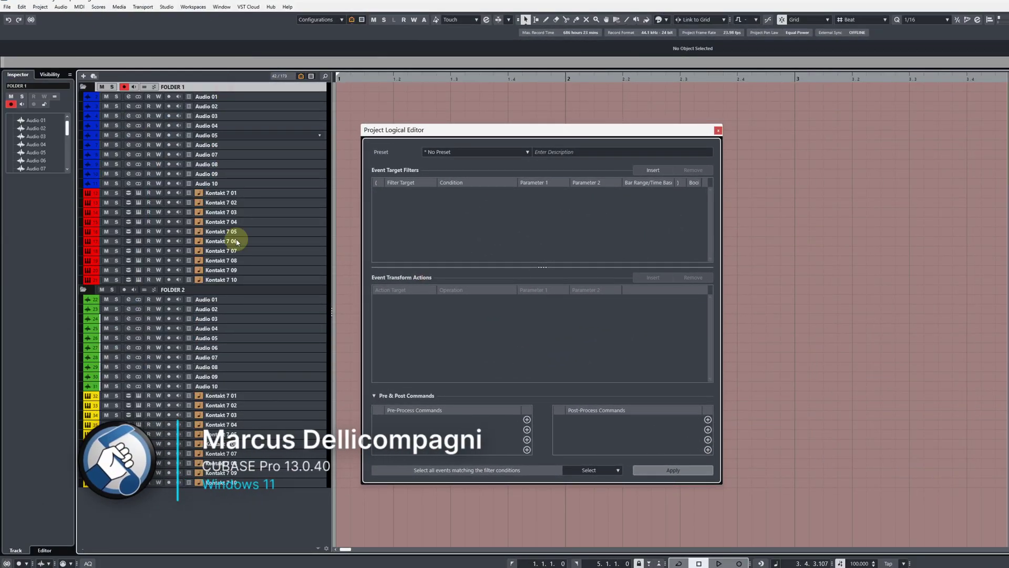
pyautogui.click(243, 288)
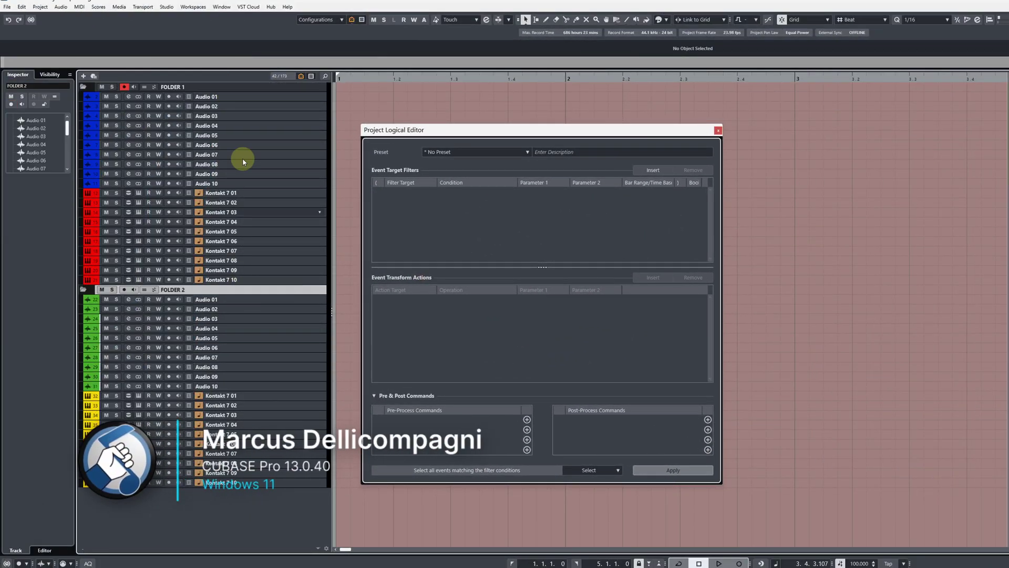
pyautogui.click(229, 96)
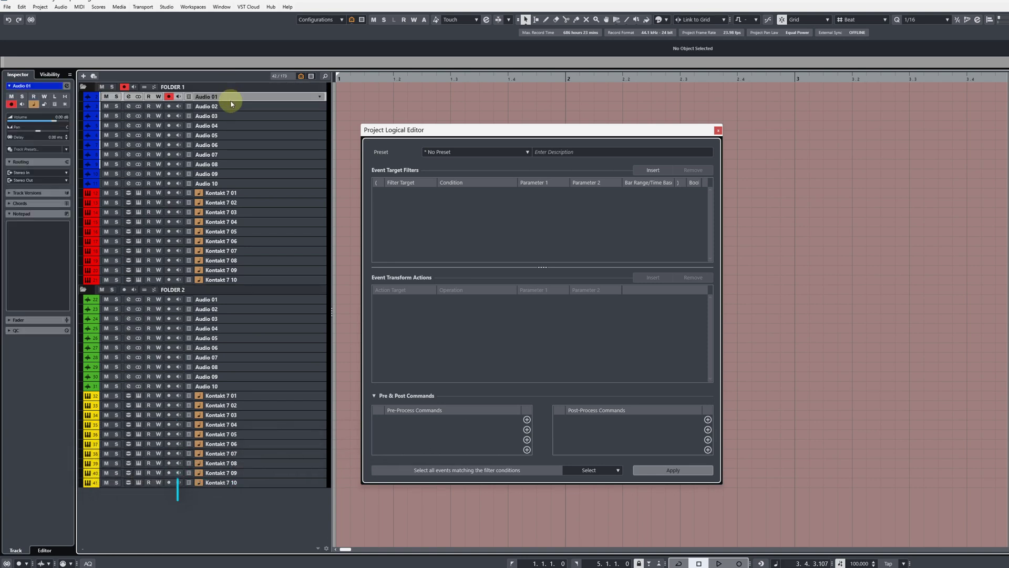
pyautogui.click(237, 193)
pyautogui.keyDown('shift'); pyautogui.click(237, 280); pyautogui.keyUp('shift')
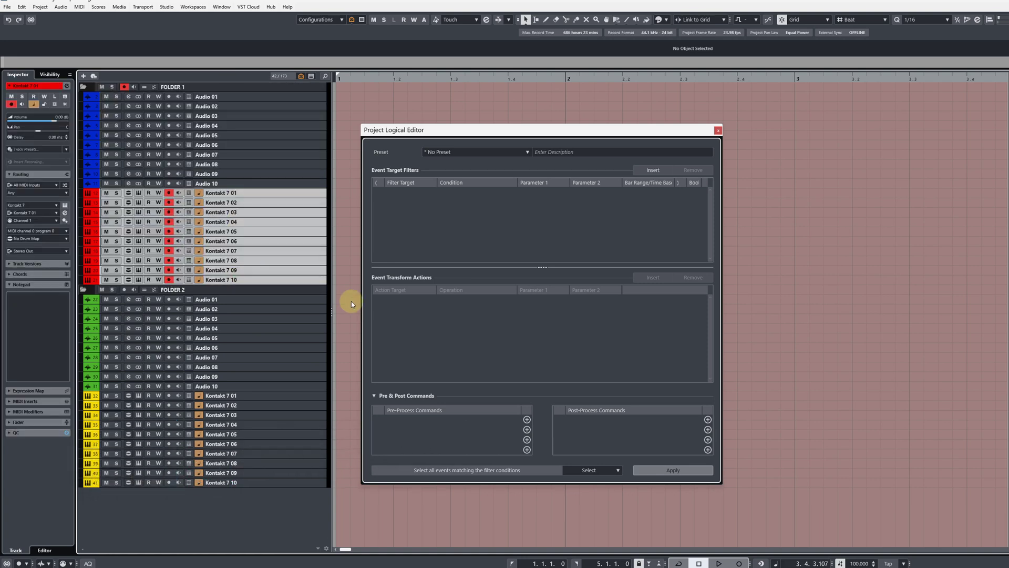
# Select Audio 01 through Audio 10 in FOLDER 1, then leave only FOLDER 1 selected
pyautogui.click(230, 87)
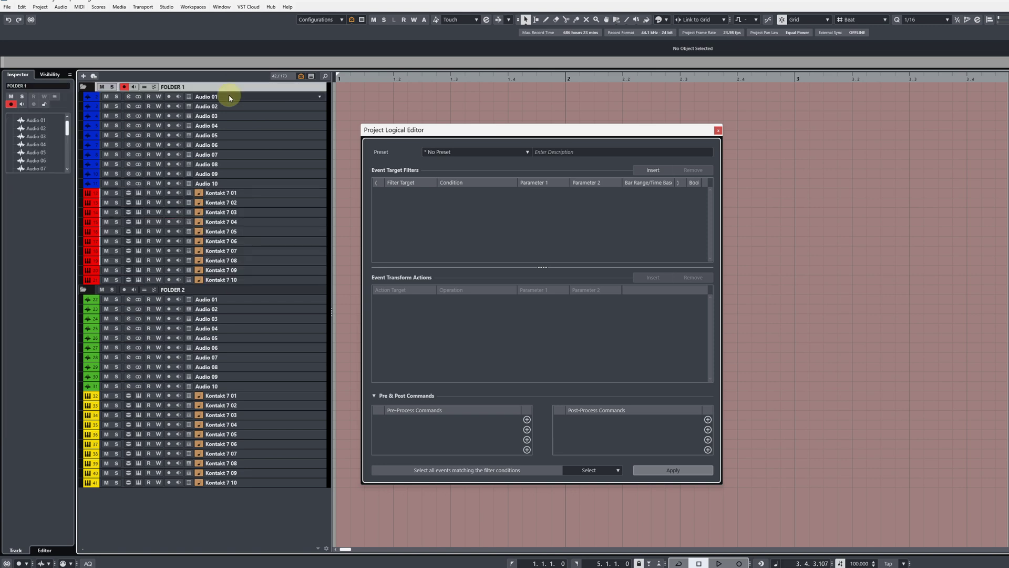
pyautogui.click(229, 97)
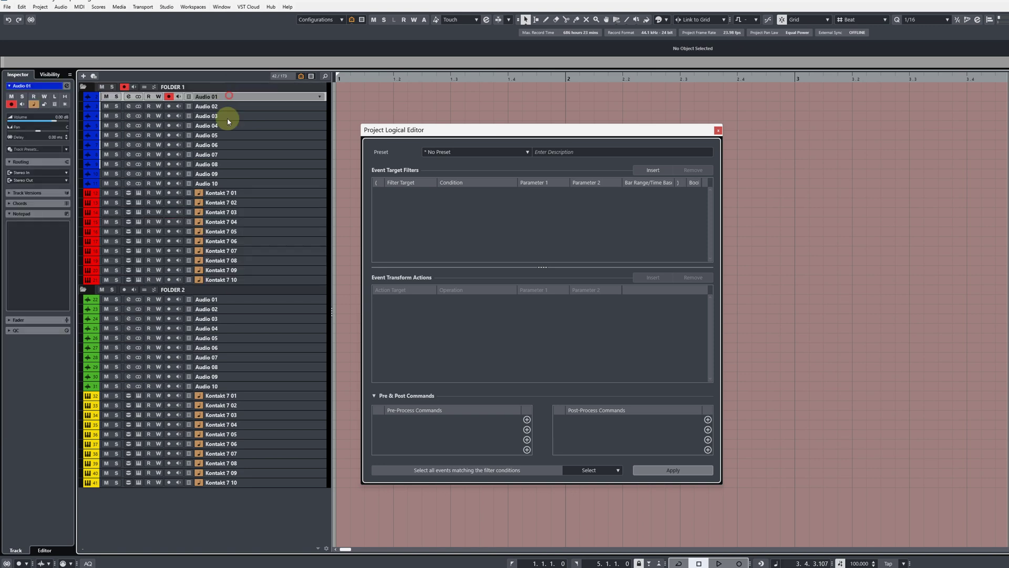
pyautogui.keyDown('shift'); pyautogui.click(232, 183); pyautogui.keyUp('shift')
pyautogui.click(227, 87)
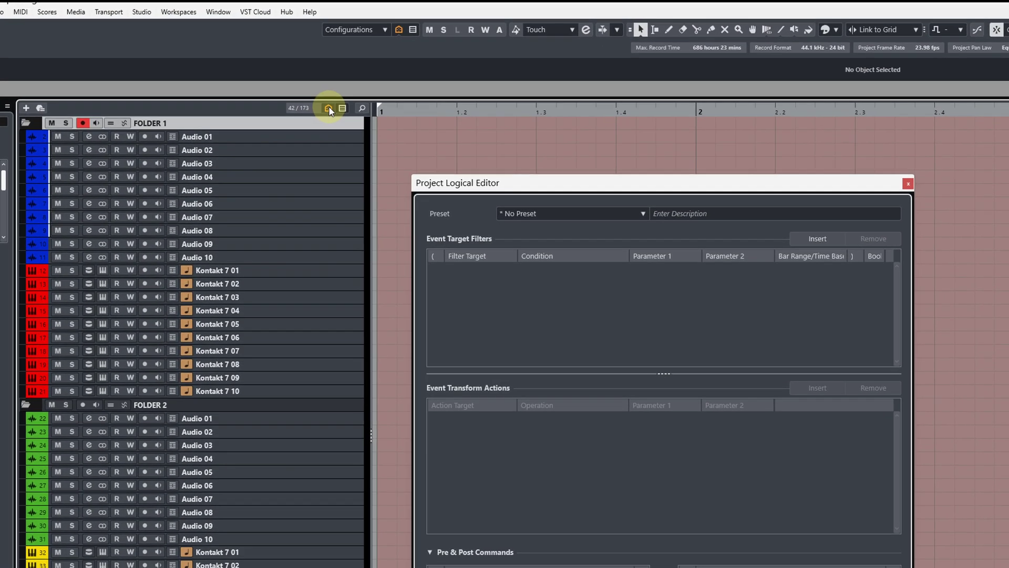
# Open the Project Logical Editor from the Visibility Agents menu and set its function to Select
pyautogui.click(301, 77)
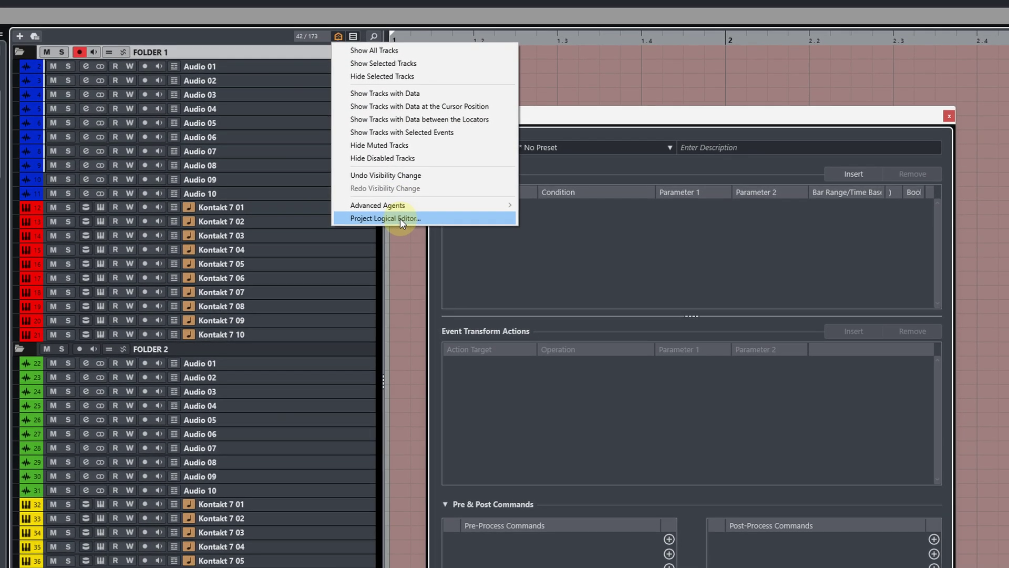
pyautogui.click(389, 300)
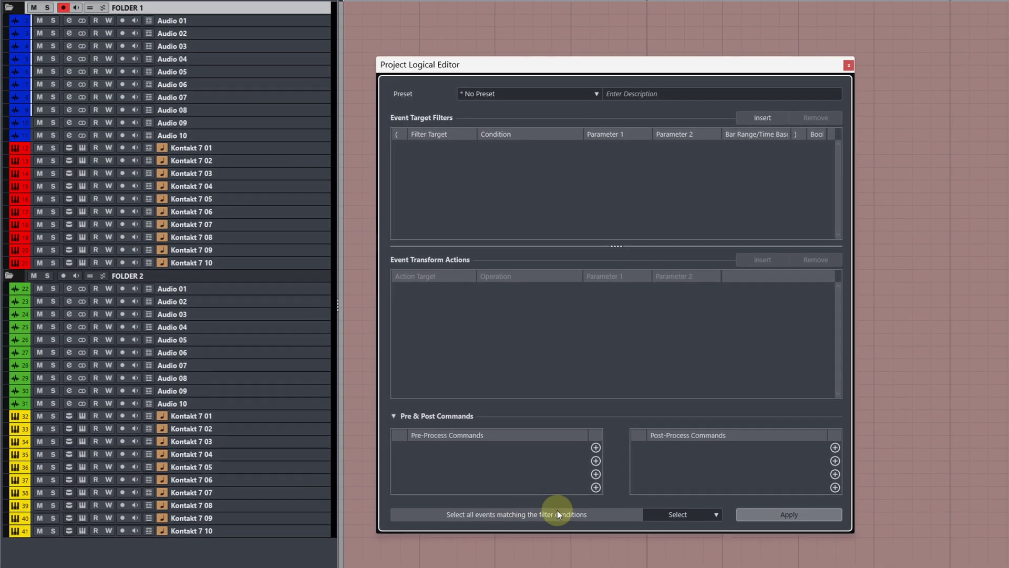
pyautogui.click(675, 520)
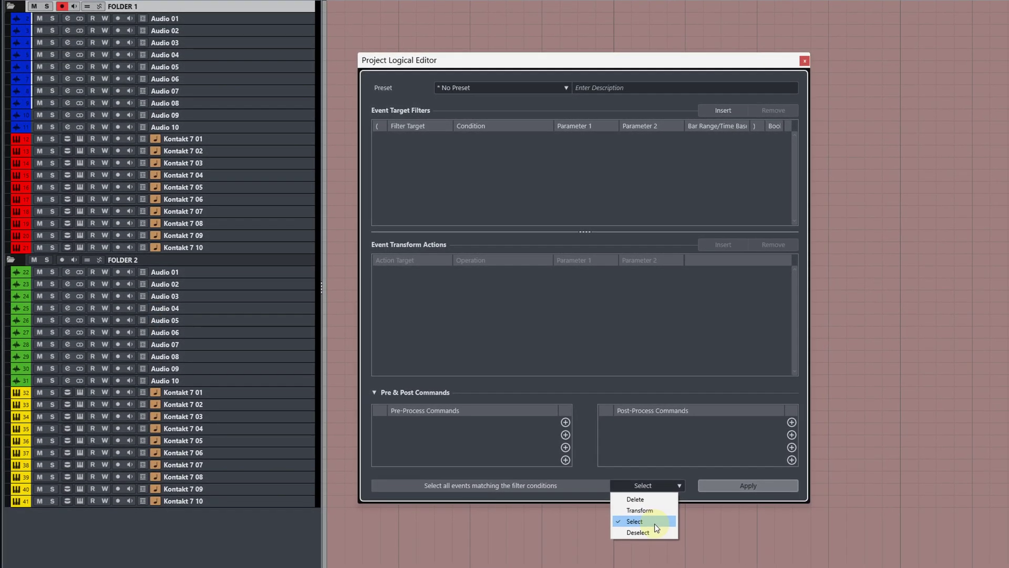
pyautogui.click(655, 525)
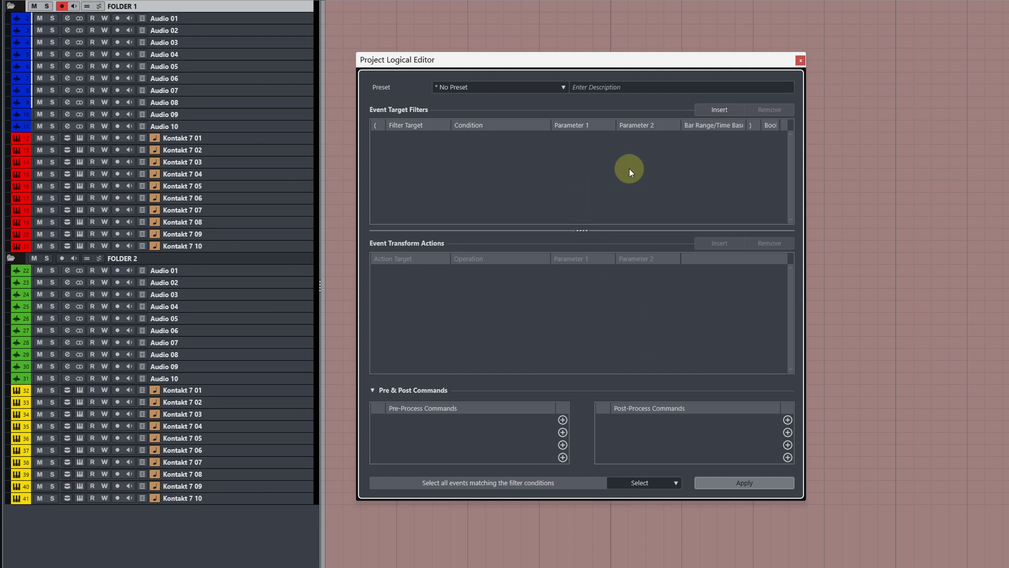
# Add two filter rows; set the first to Property, Property Is Set, Parent Object Is Selected
pyautogui.click(714, 113)
pyautogui.click(718, 111)
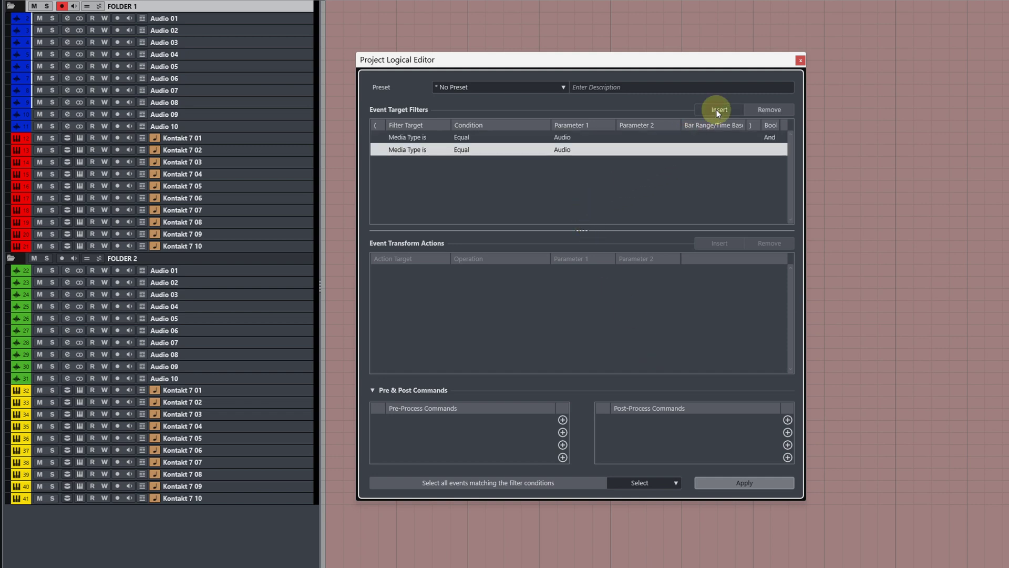
pyautogui.click(402, 137)
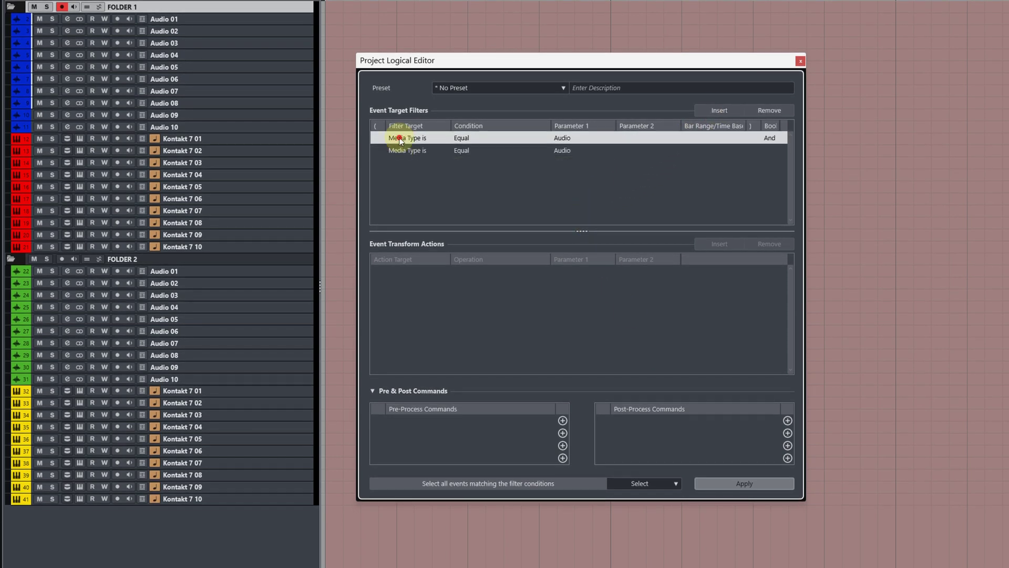
pyautogui.click(400, 138)
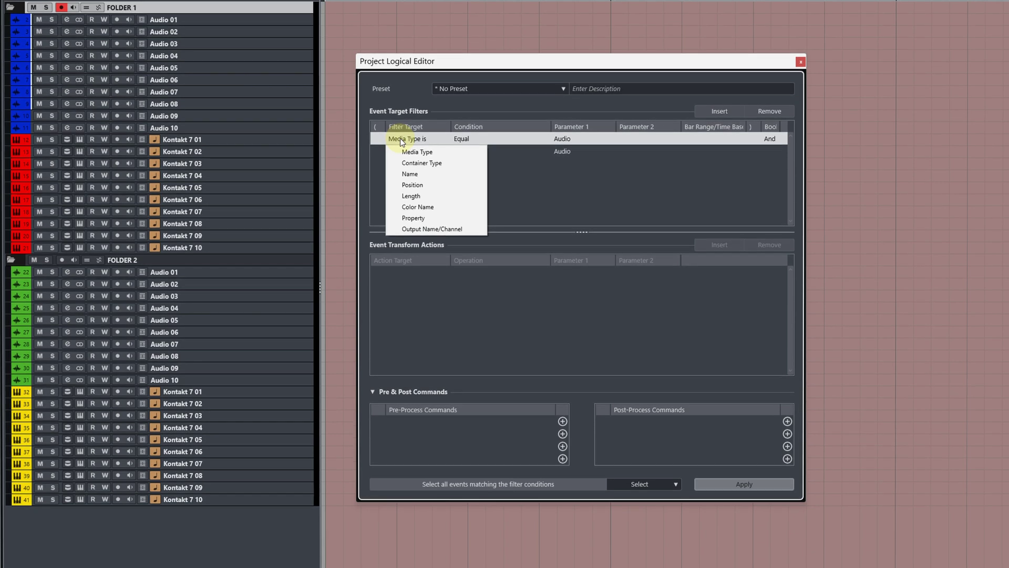
pyautogui.click(456, 218)
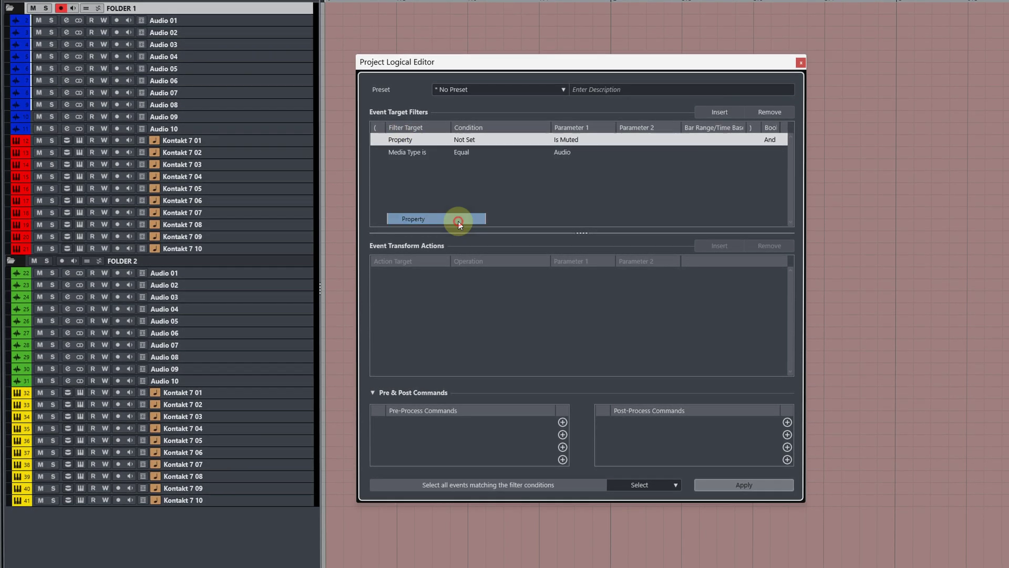
pyautogui.click(465, 141)
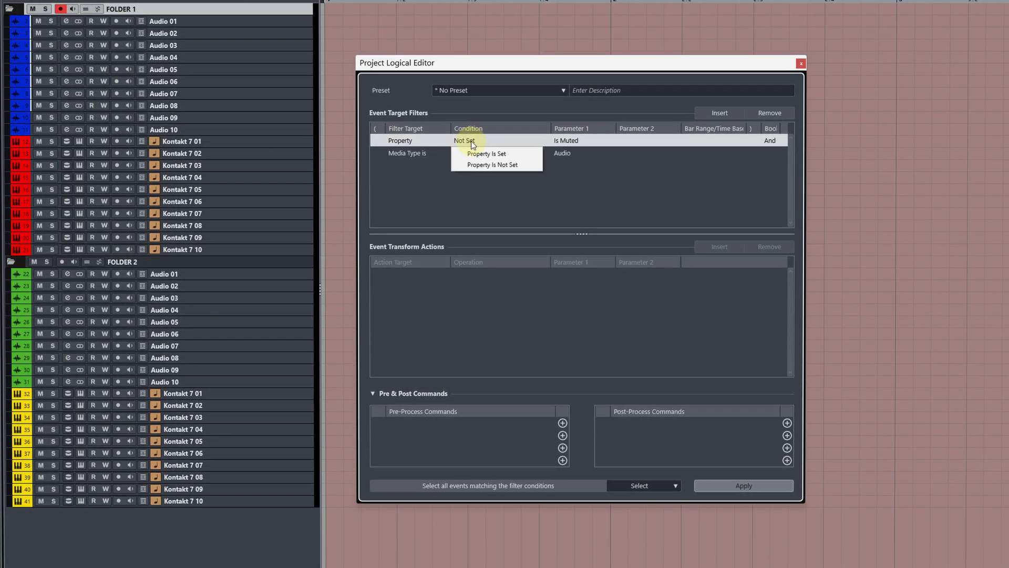
pyautogui.click(496, 155)
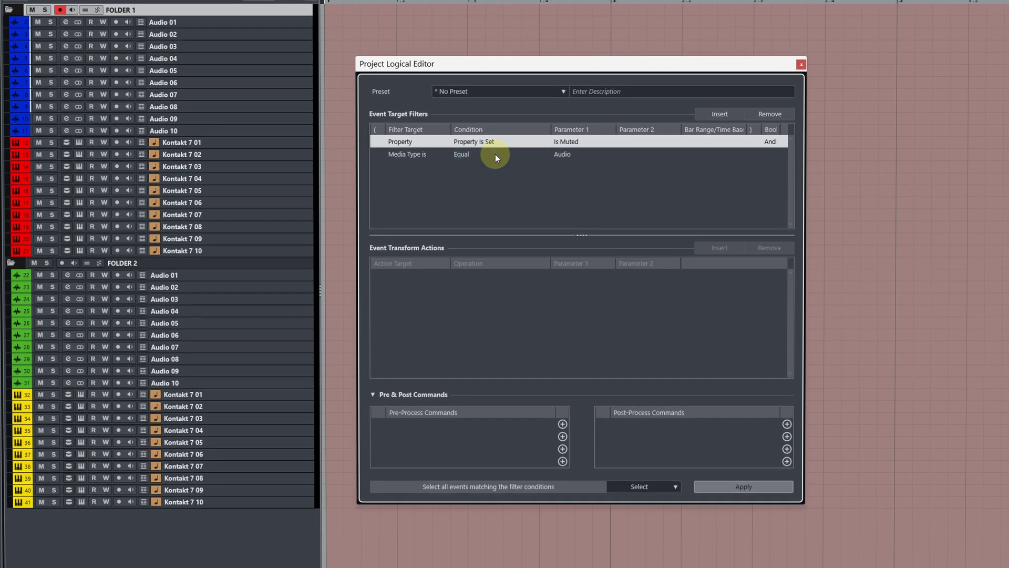
pyautogui.click(569, 143)
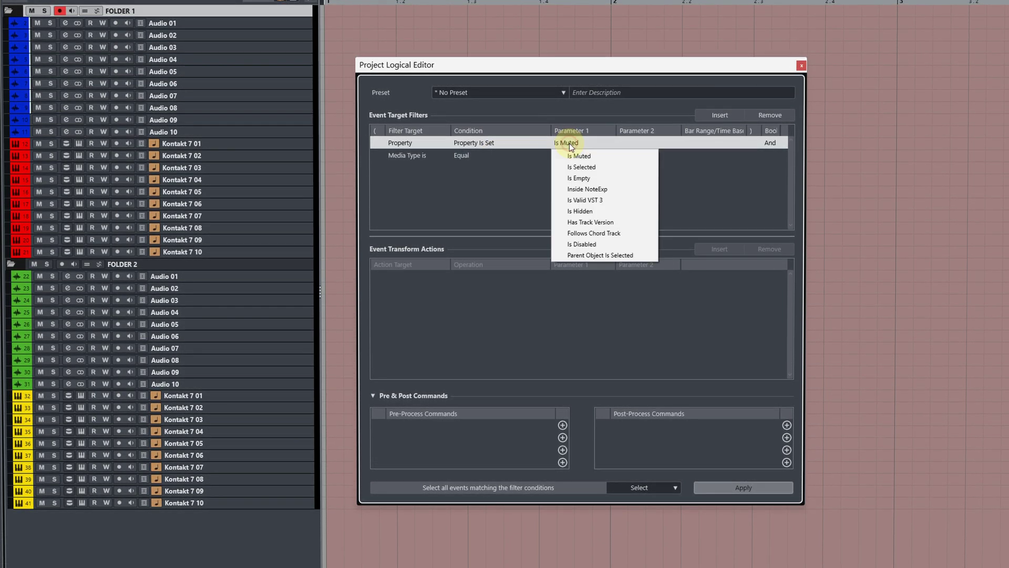
pyautogui.click(602, 255)
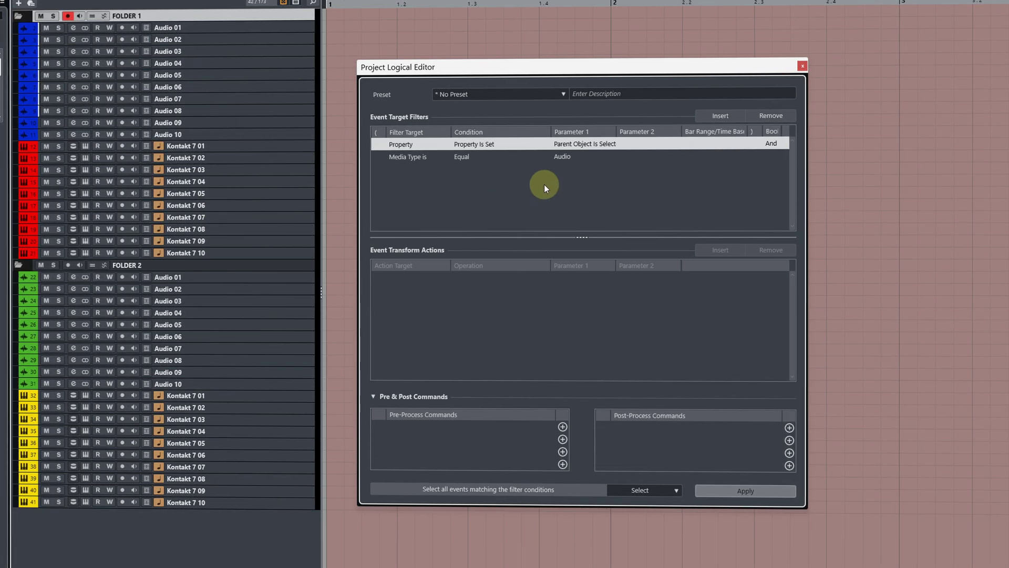
# Apply the filter with Folder 2 selected, then Folder 1, leaving Audio 01–10 selected
pyautogui.click(396, 159)
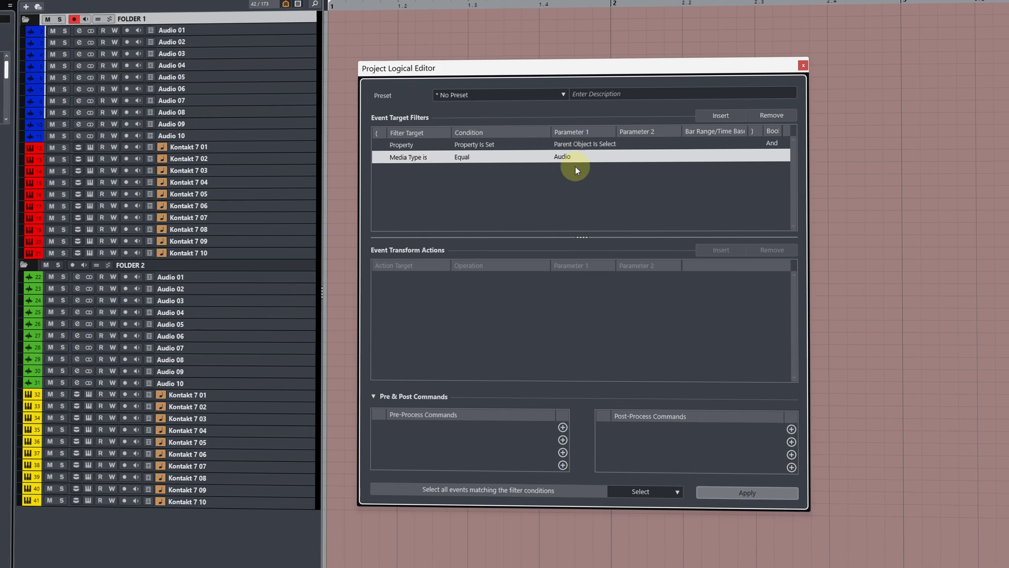
pyautogui.click(733, 491)
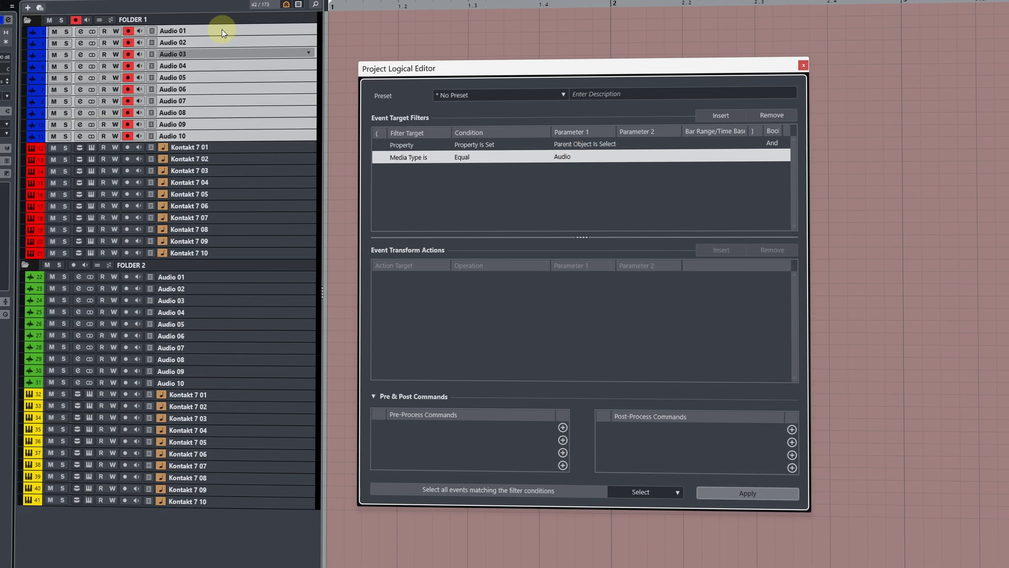
pyautogui.click(228, 261)
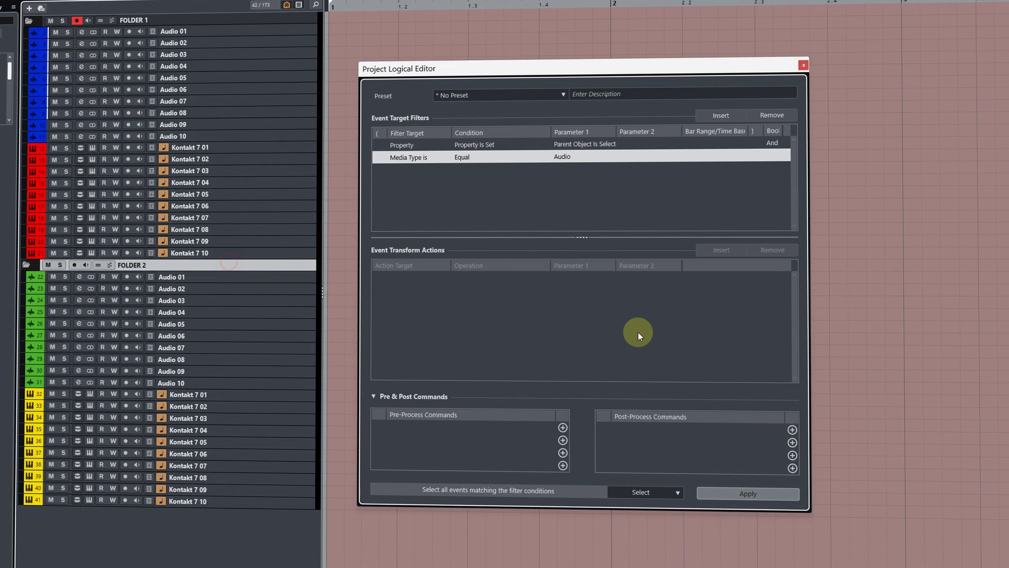
pyautogui.click(734, 491)
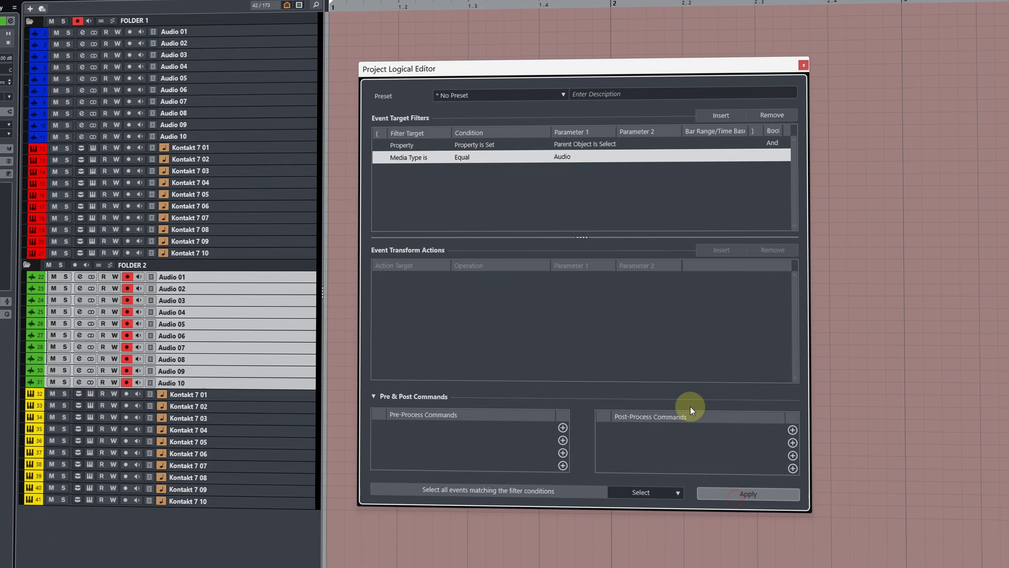
pyautogui.click(190, 23)
pyautogui.click(737, 497)
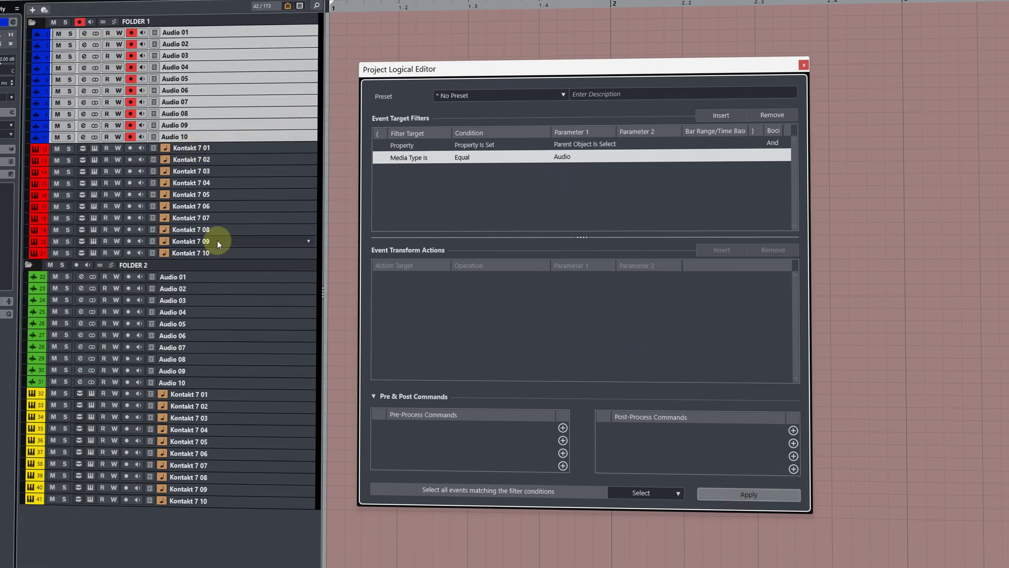
# Change the Media Type condition to MIDI and apply it to Folder 1, then Folder 2
pyautogui.click(566, 156)
pyautogui.click(585, 178)
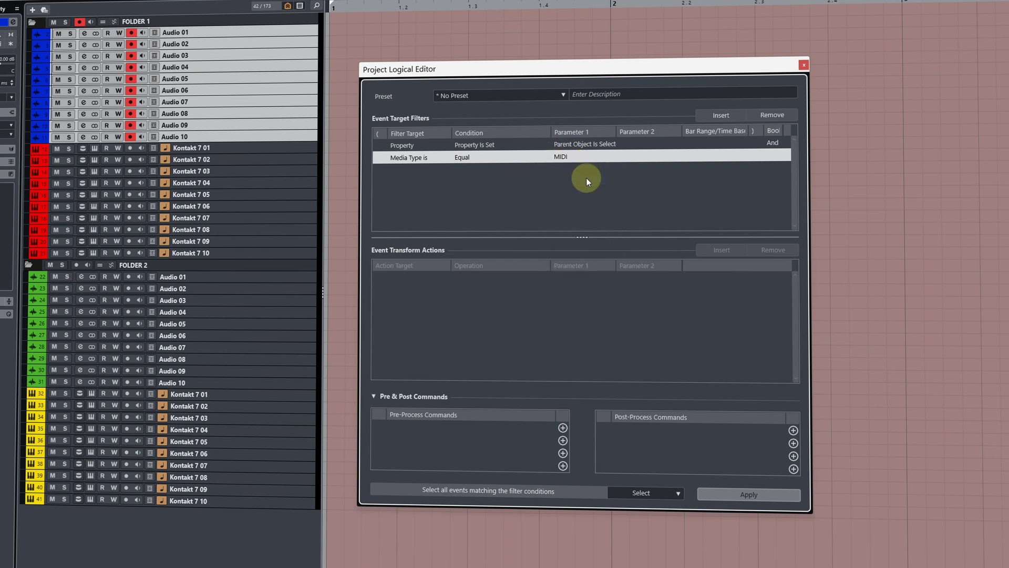
pyautogui.click(247, 21)
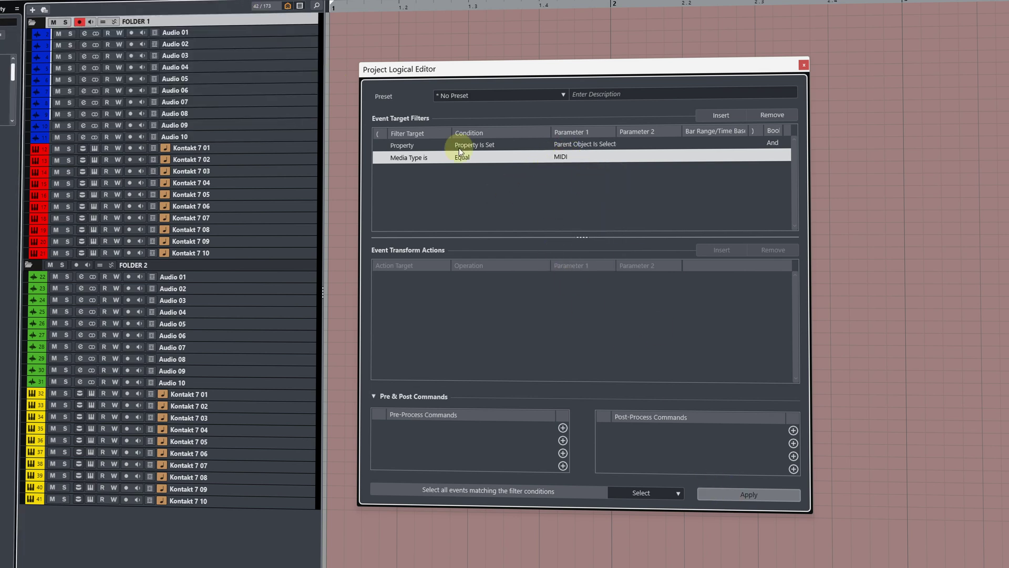
pyautogui.click(748, 495)
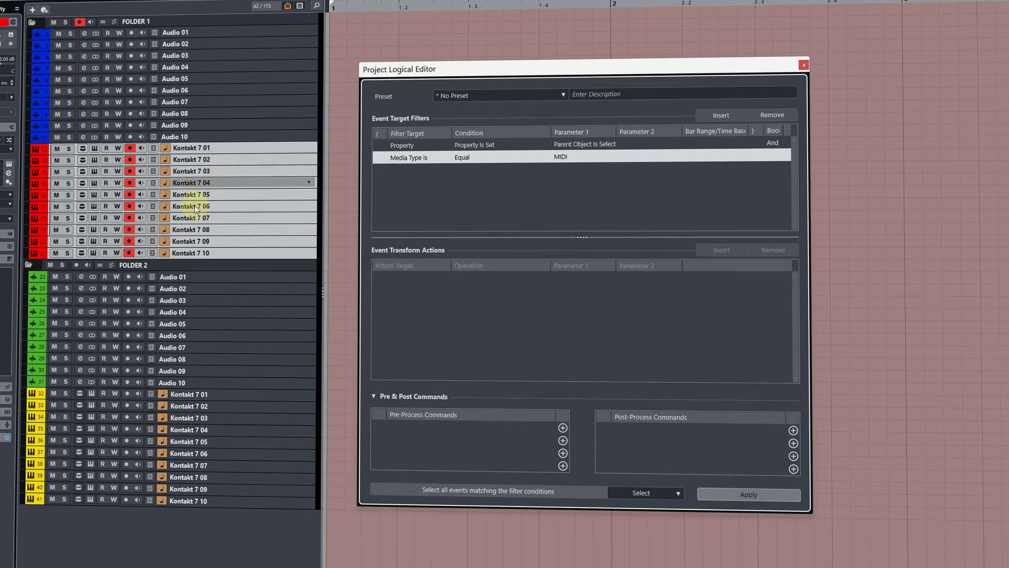
pyautogui.click(190, 266)
pyautogui.click(721, 497)
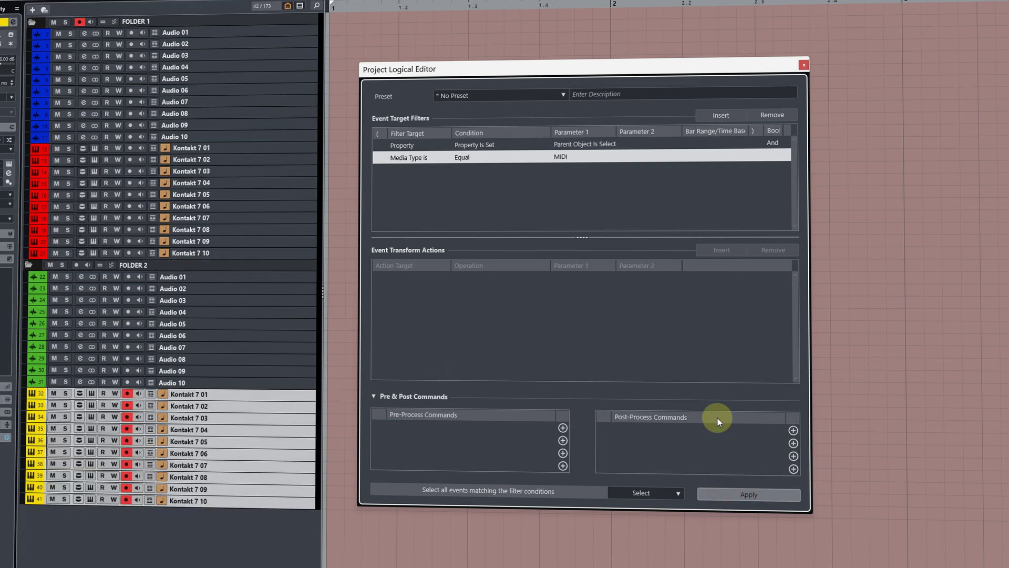
pyautogui.click(241, 21)
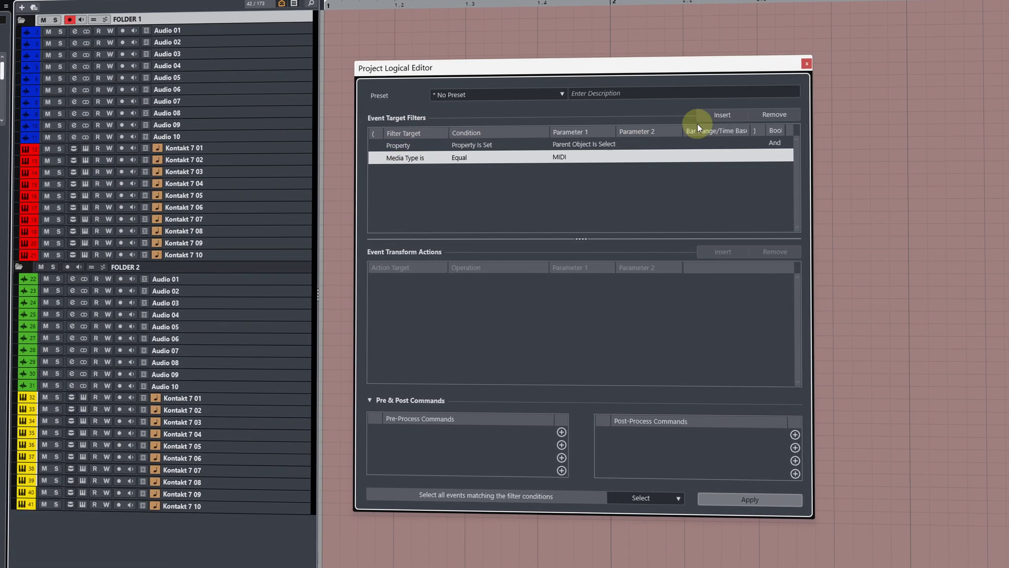
# Add a third Media Type is Equal Audio condition and apply the three filters
pyautogui.click(708, 117)
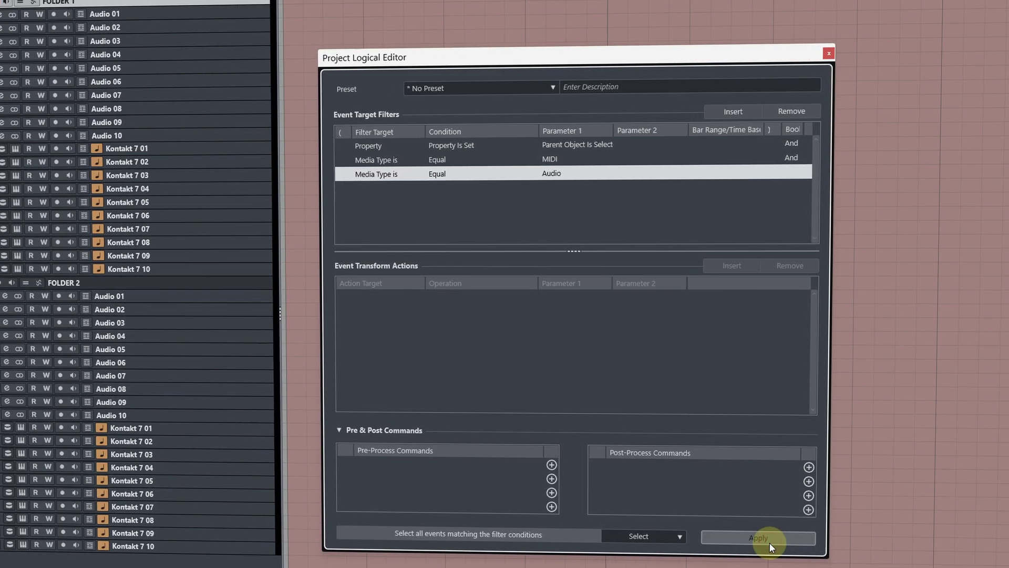
pyautogui.click(760, 540)
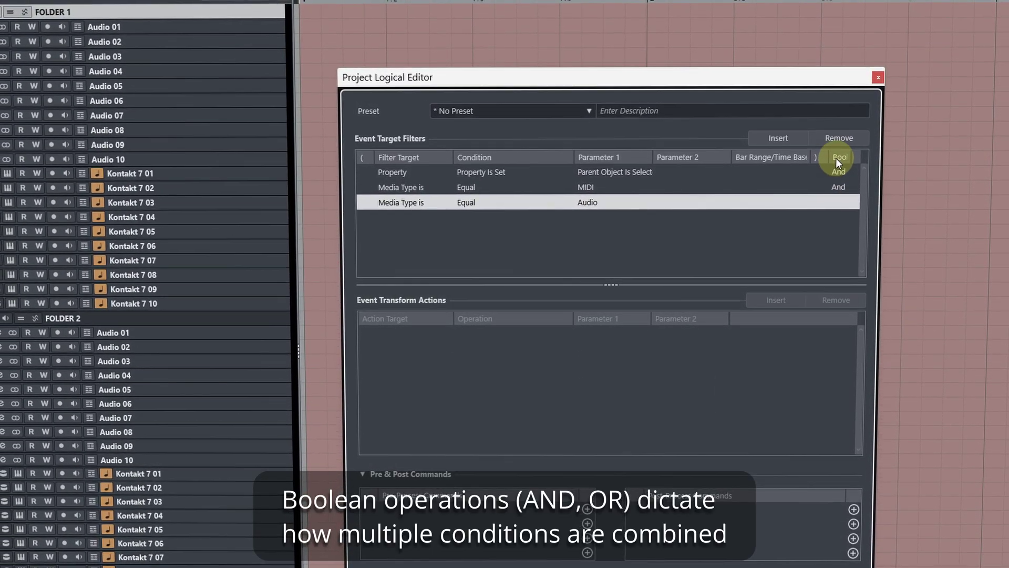
# Link the MIDI condition with Or, apply the filter, then review the Property, MIDI and Audio rows
pyautogui.click(841, 191)
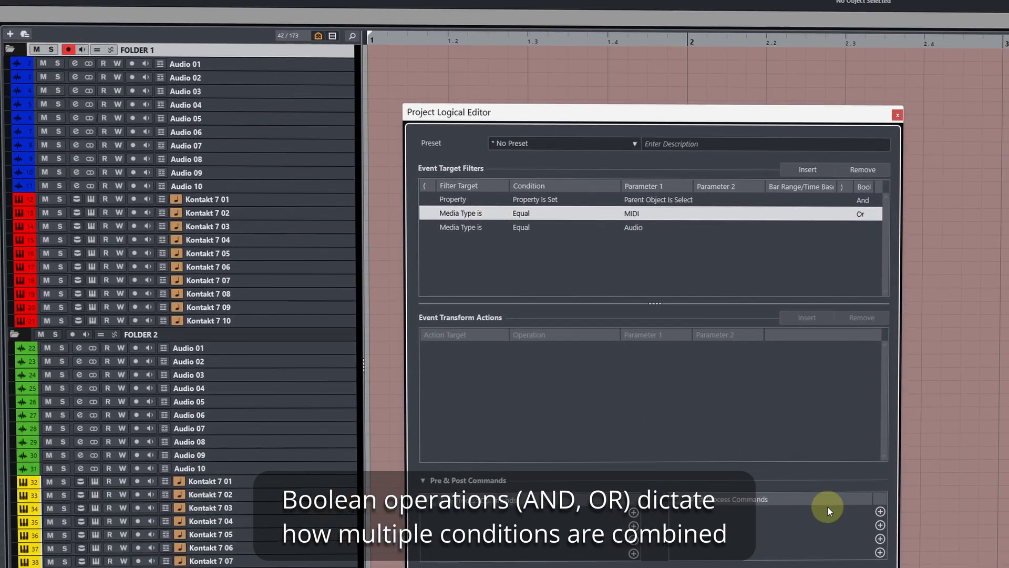
pyautogui.click(856, 557)
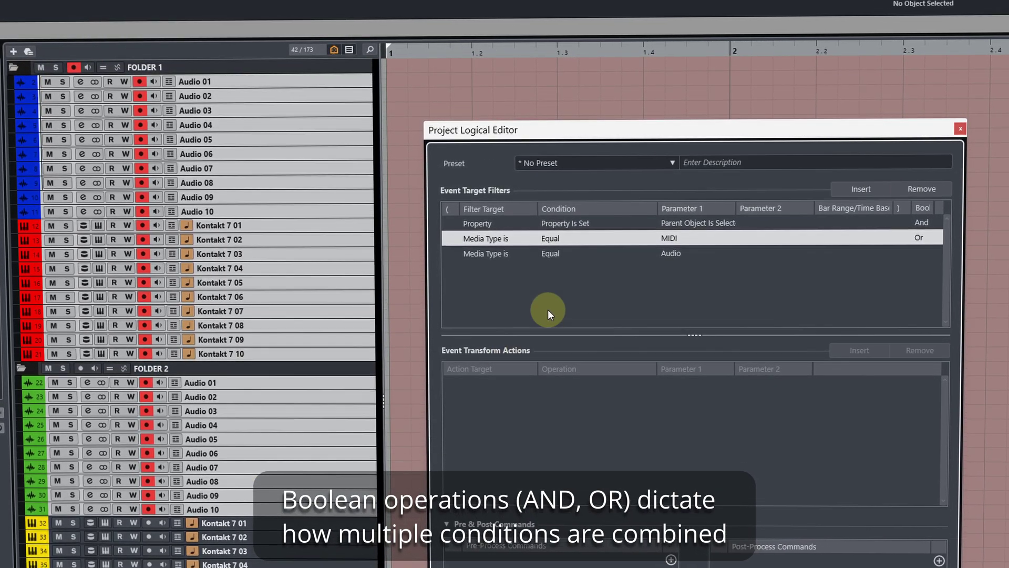
pyautogui.click(544, 304)
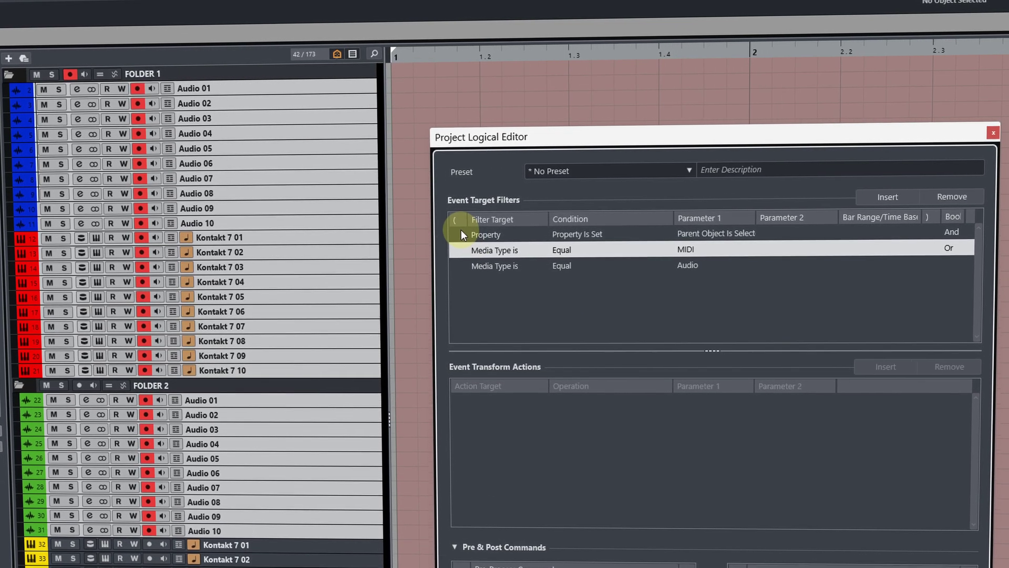
pyautogui.click(453, 232)
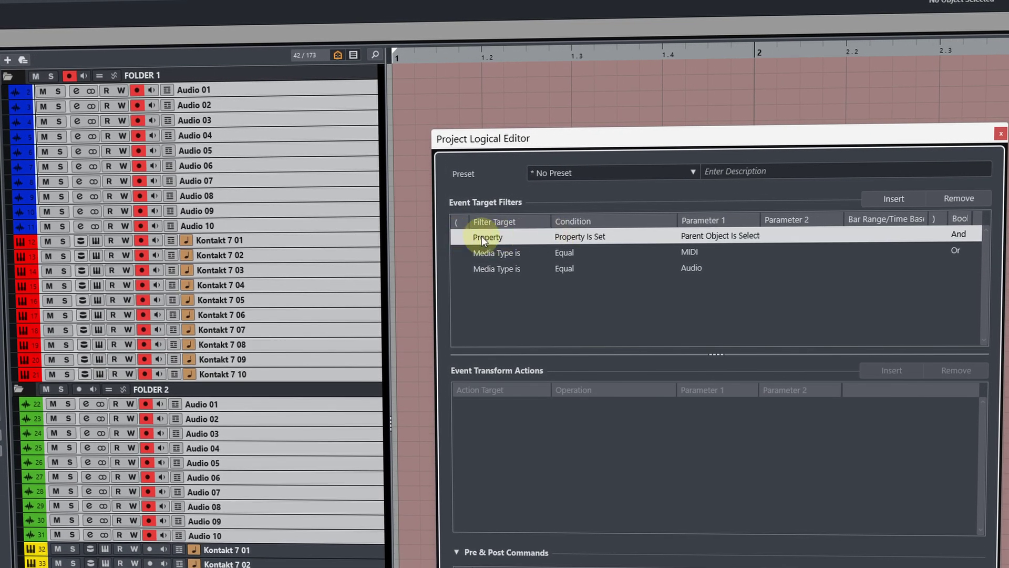
pyautogui.click(468, 252)
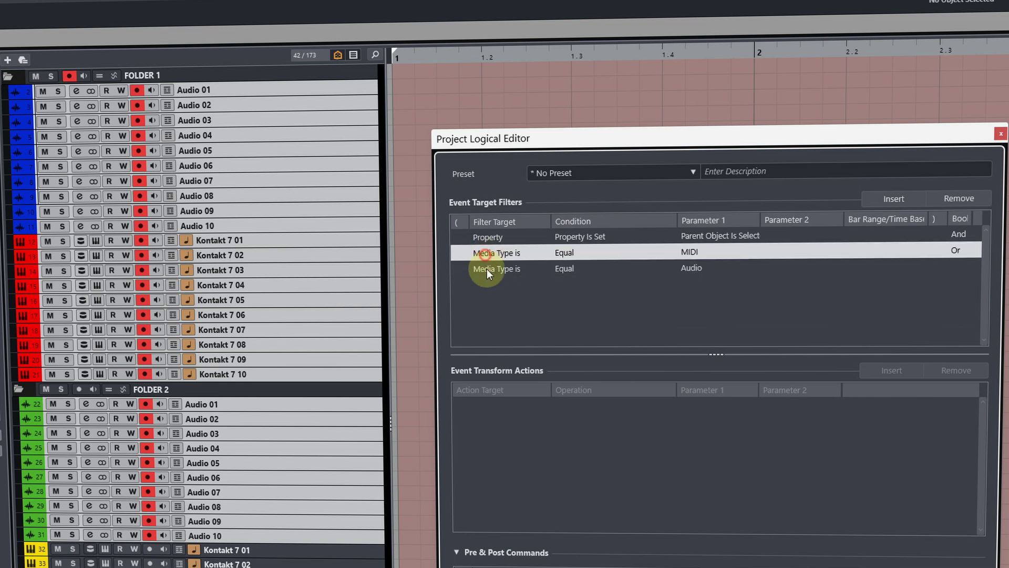
pyautogui.click(487, 269)
pyautogui.click(487, 269)
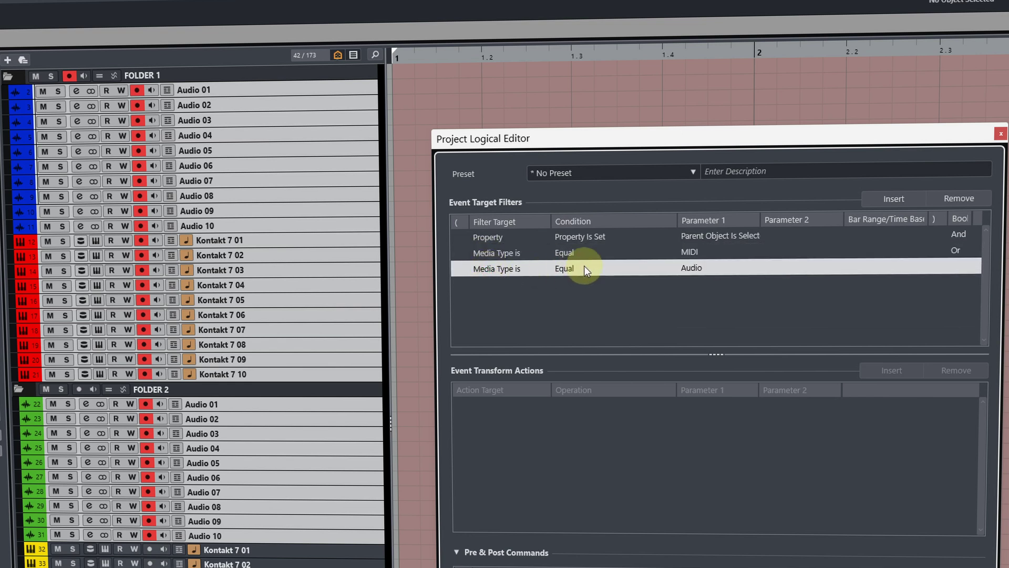
pyautogui.click(580, 237)
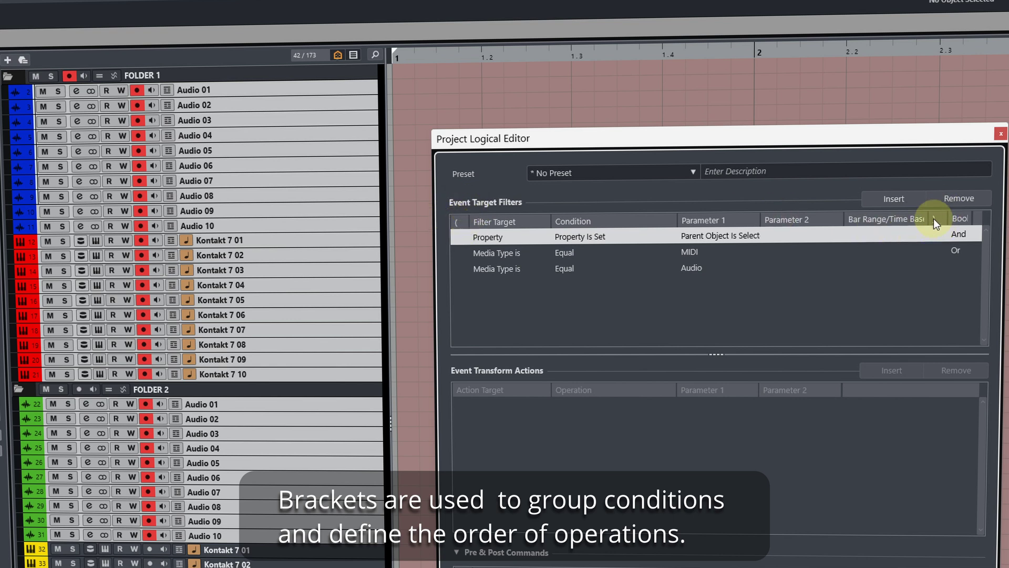
# Enclose the Property condition in single brackets '(' and ')'
pyautogui.click(458, 237)
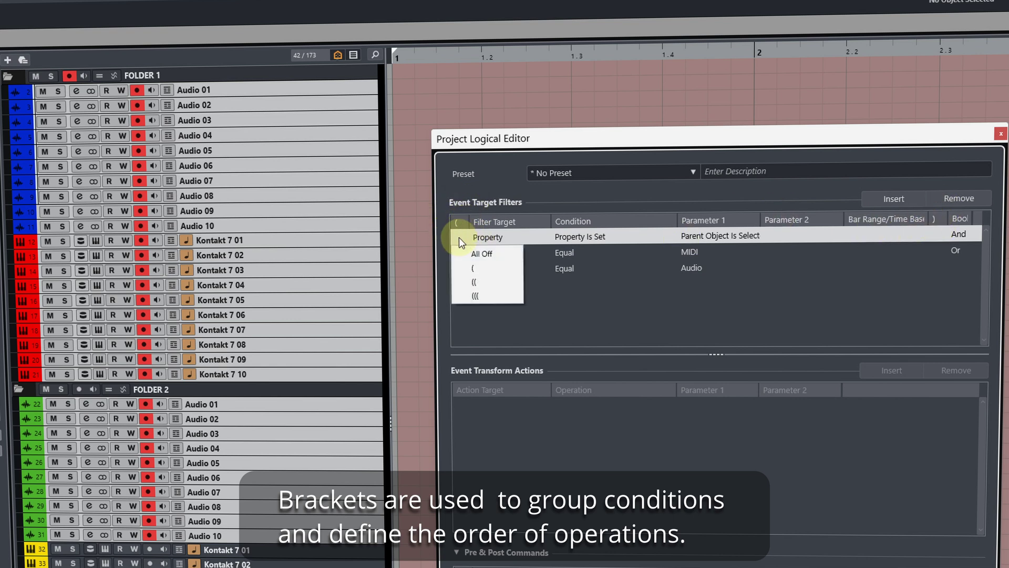
pyautogui.click(497, 268)
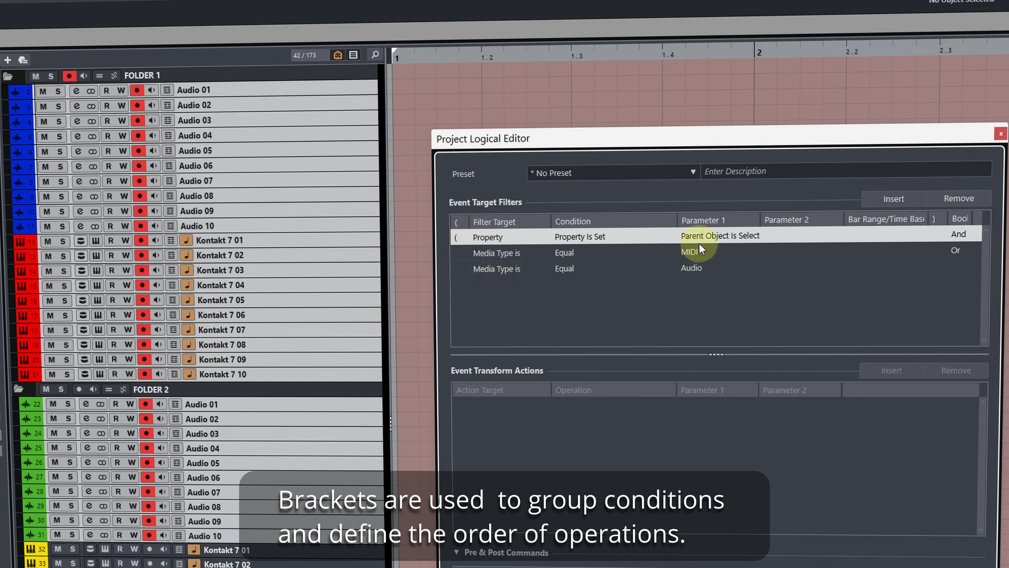
pyautogui.click(939, 232)
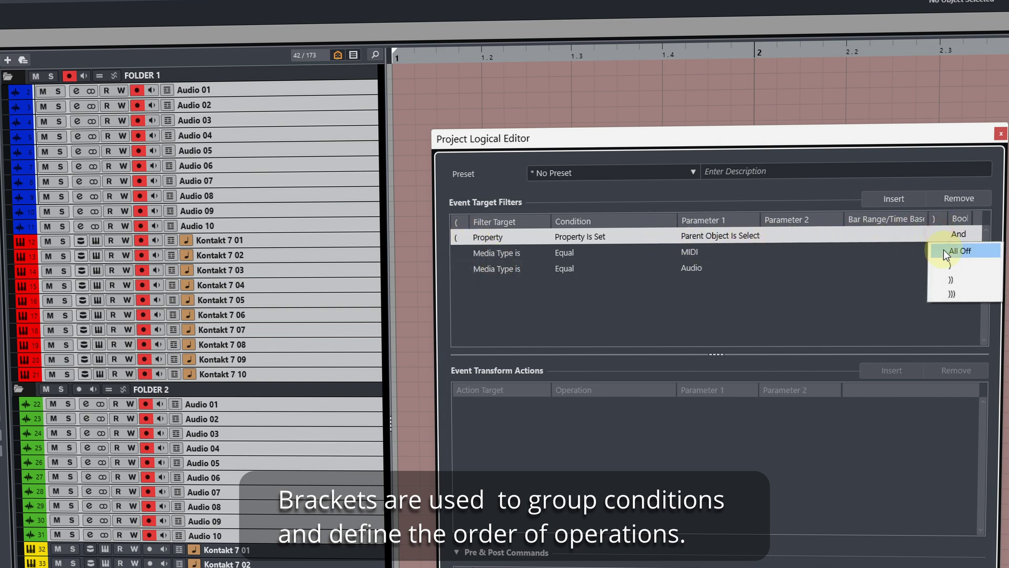
pyautogui.click(952, 266)
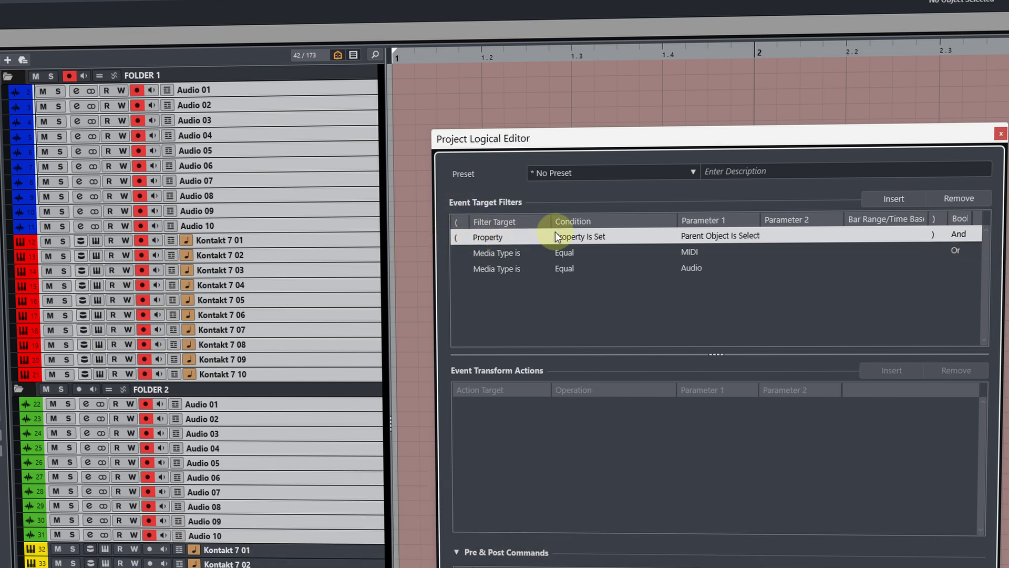
# Put '((' before the MIDI condition and '))' after the Audio condition
pyautogui.click(518, 253)
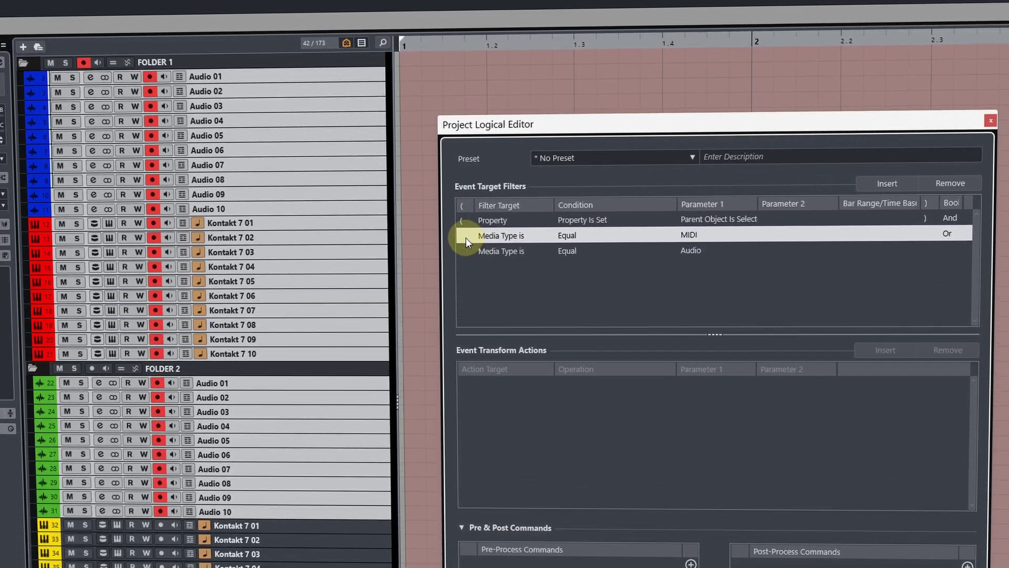
pyautogui.click(465, 237)
pyautogui.click(506, 278)
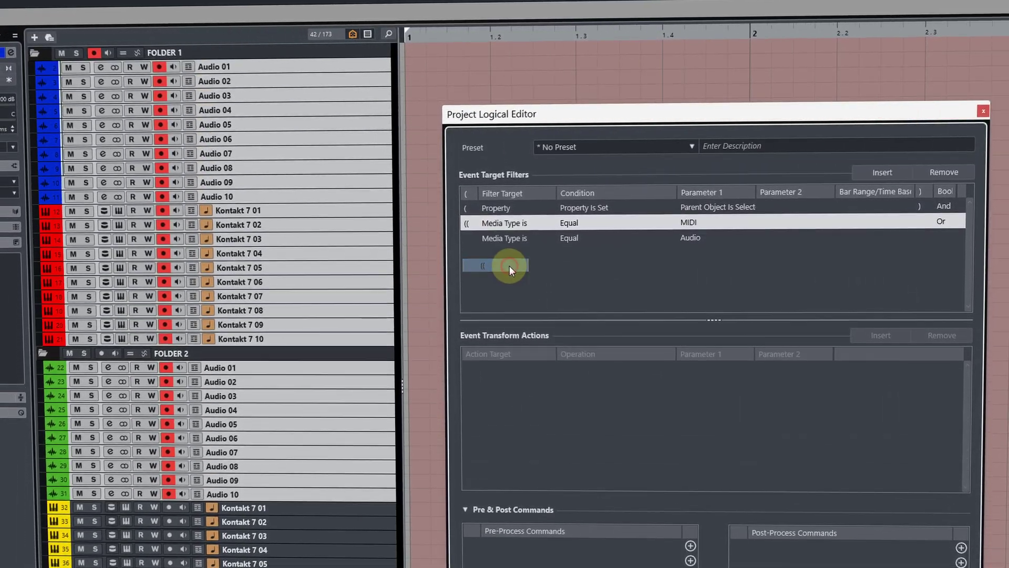
pyautogui.click(506, 237)
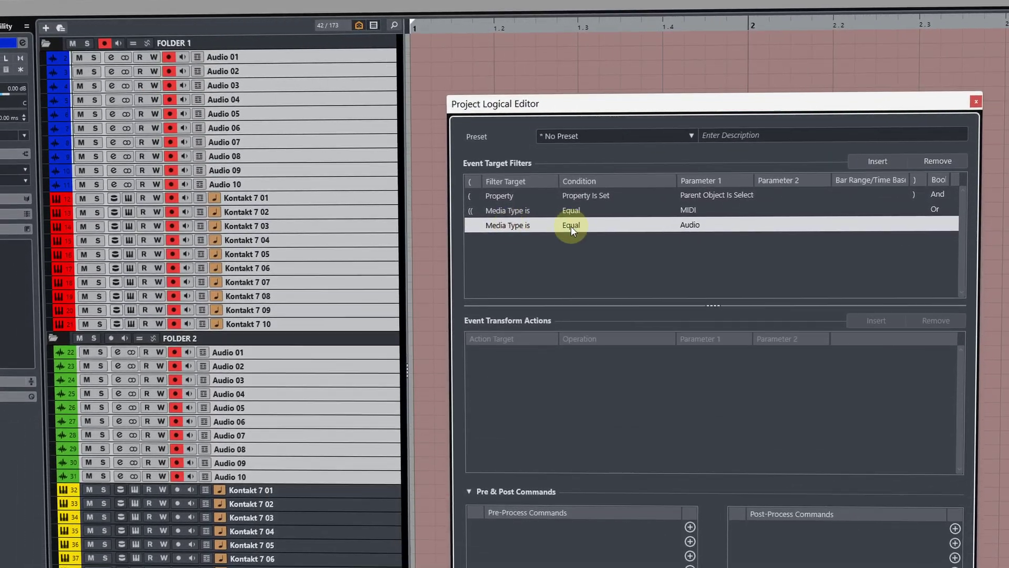
pyautogui.click(914, 225)
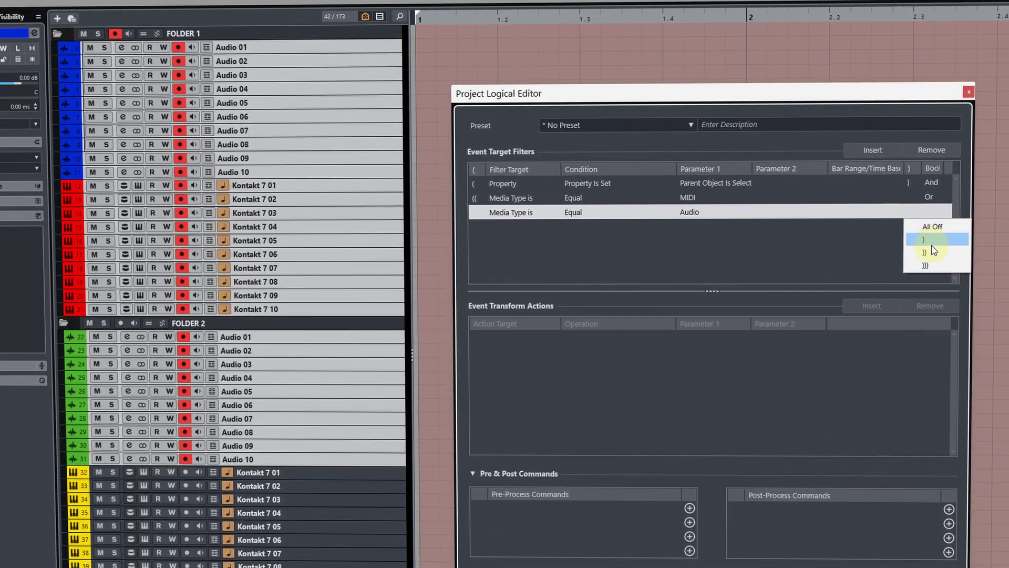
pyautogui.click(930, 252)
# Set the Audio row's closing brackets and test the bracketed filter on FOLDER 1 and FOLDER 2
pyautogui.click(700, 183)
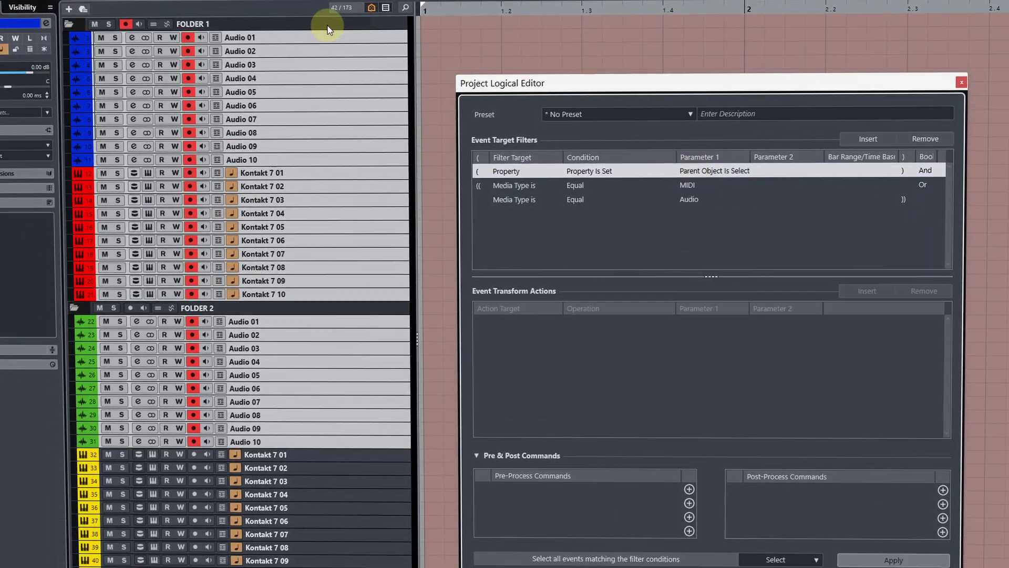
pyautogui.click(327, 25)
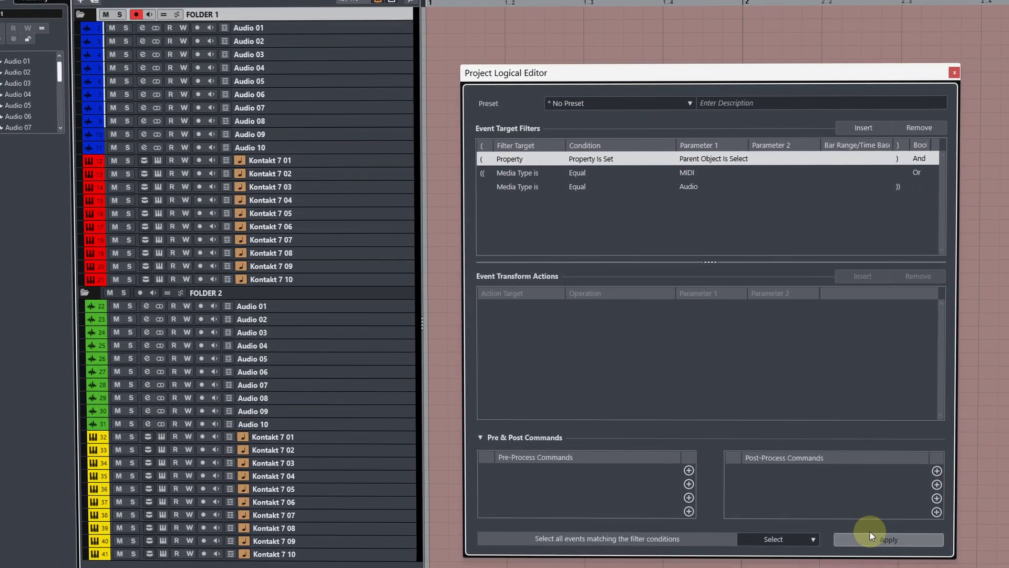
pyautogui.click(869, 531)
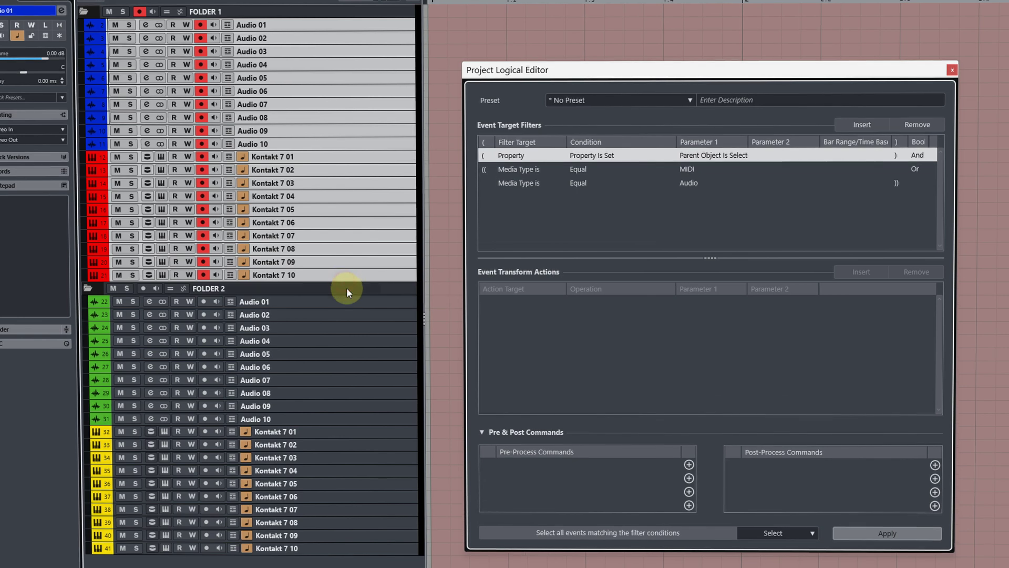
pyautogui.click(346, 292)
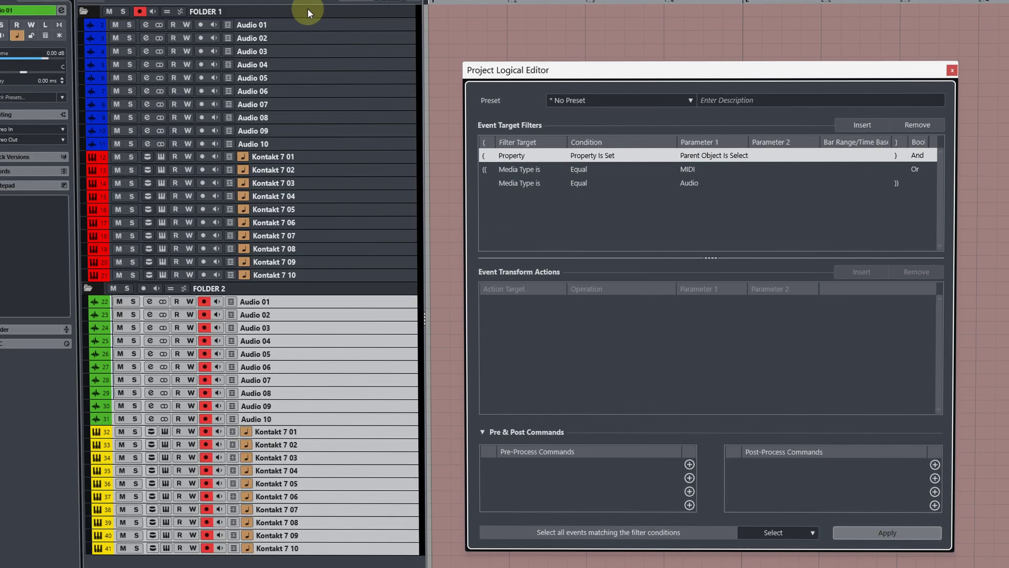
pyautogui.click(308, 12)
pyautogui.click(871, 532)
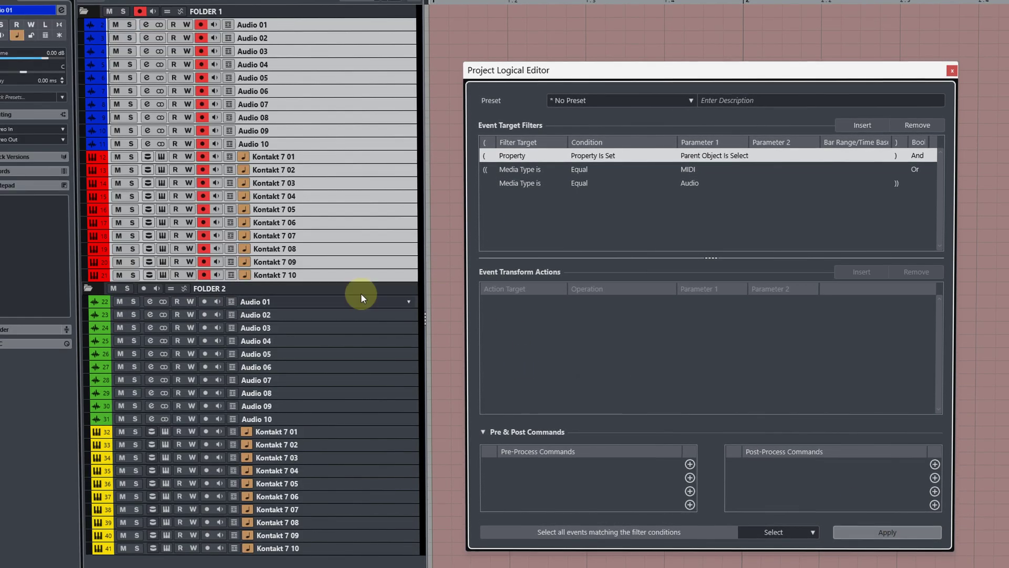
pyautogui.click(361, 292)
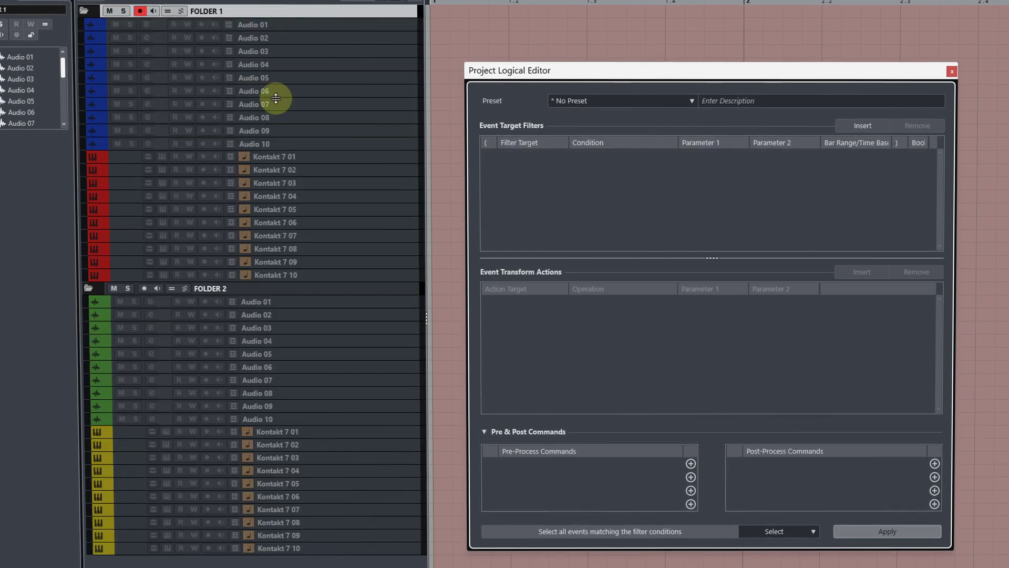
# Add three filter rows and set the first to Property: Parent Object Is Selected
pyautogui.click(863, 131)
pyautogui.click(863, 131)
pyautogui.click(863, 131)
pyautogui.click(863, 131)
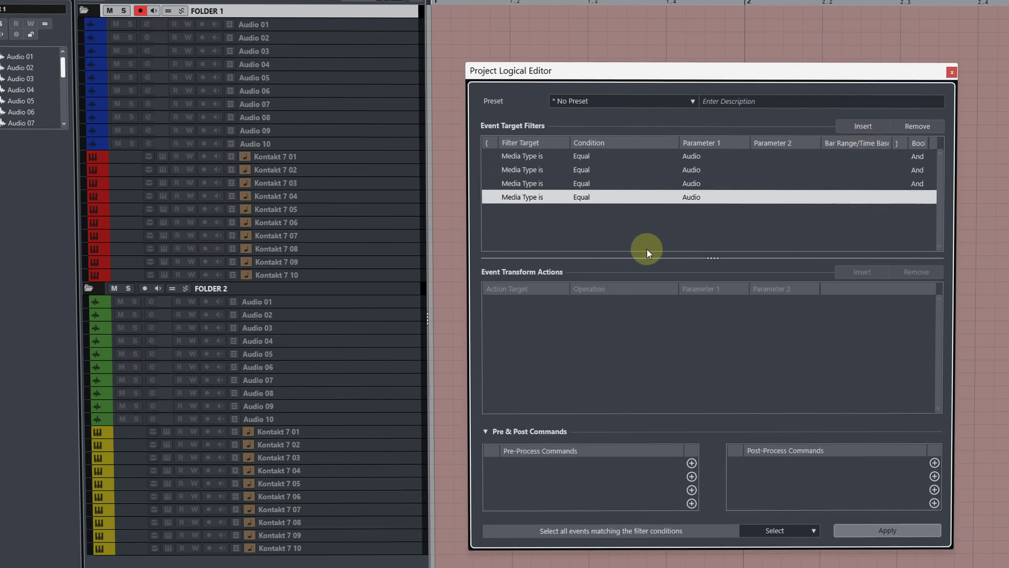
pyautogui.click(531, 155)
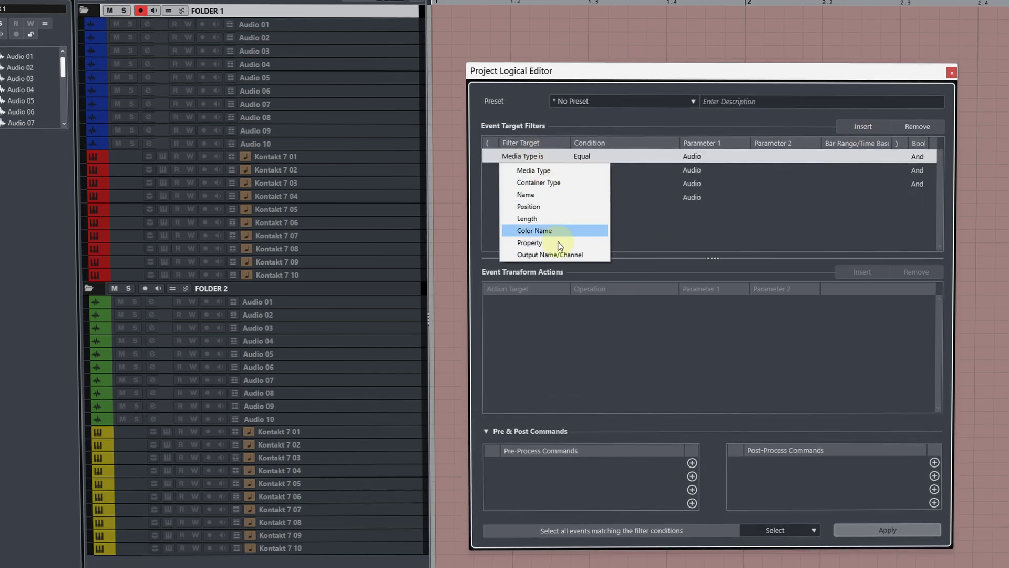
pyautogui.click(558, 242)
pyautogui.click(589, 156)
pyautogui.click(589, 169)
pyautogui.click(689, 157)
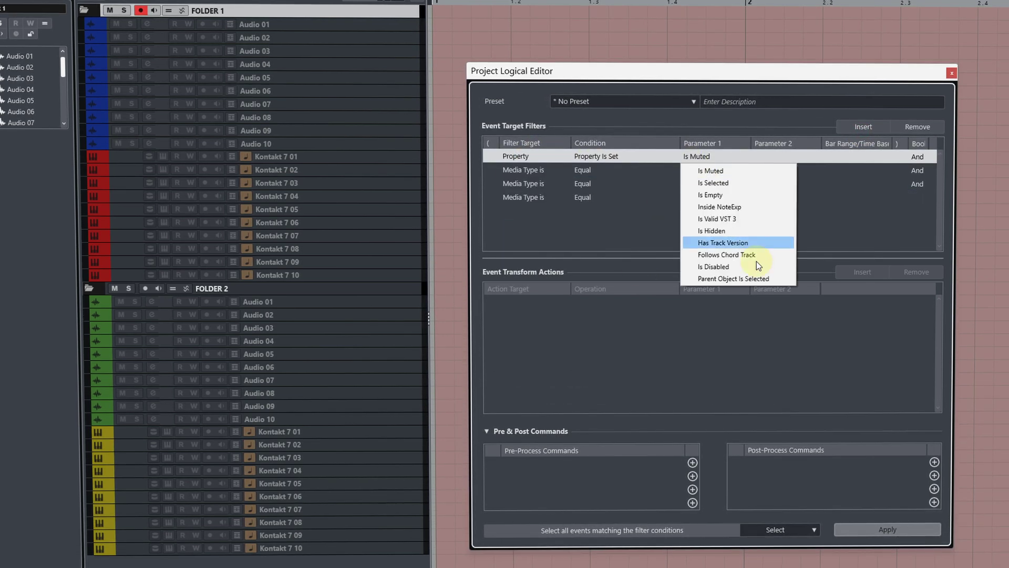
pyautogui.click(753, 276)
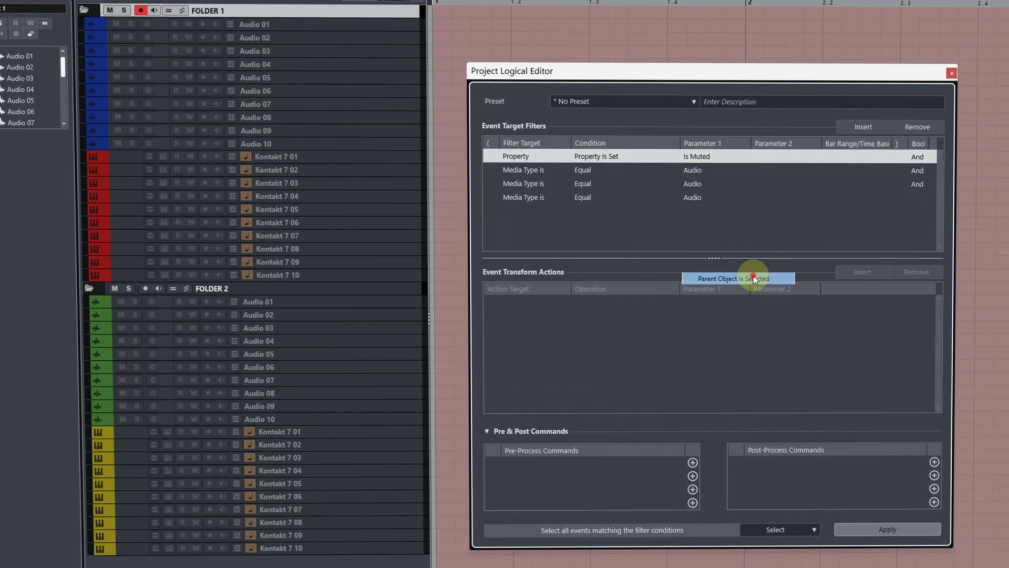
# Set the third condition to Media Type MIDI, joined with Bool Or
pyautogui.click(522, 169)
pyautogui.click(523, 184)
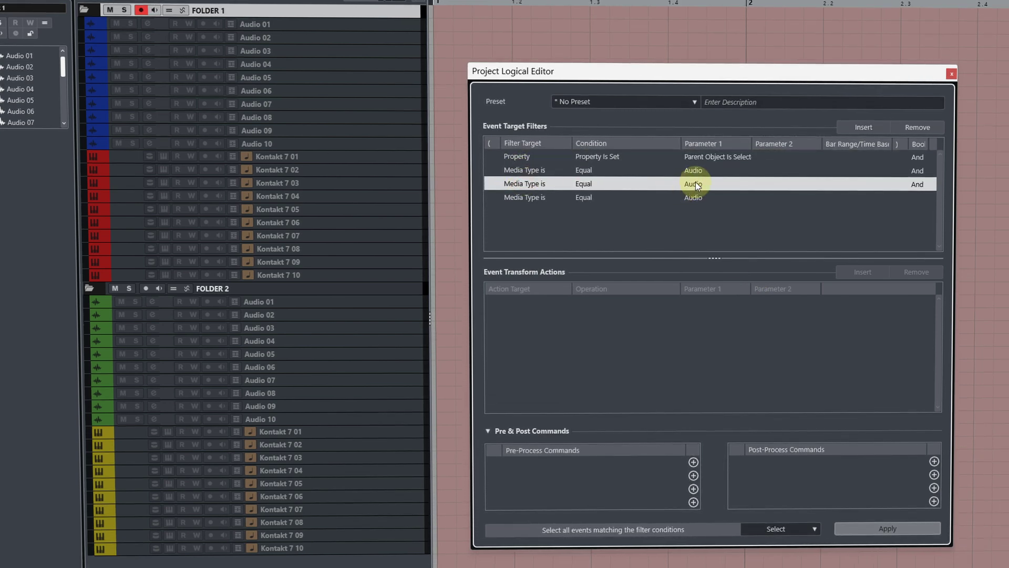
pyautogui.click(695, 184)
pyautogui.click(721, 210)
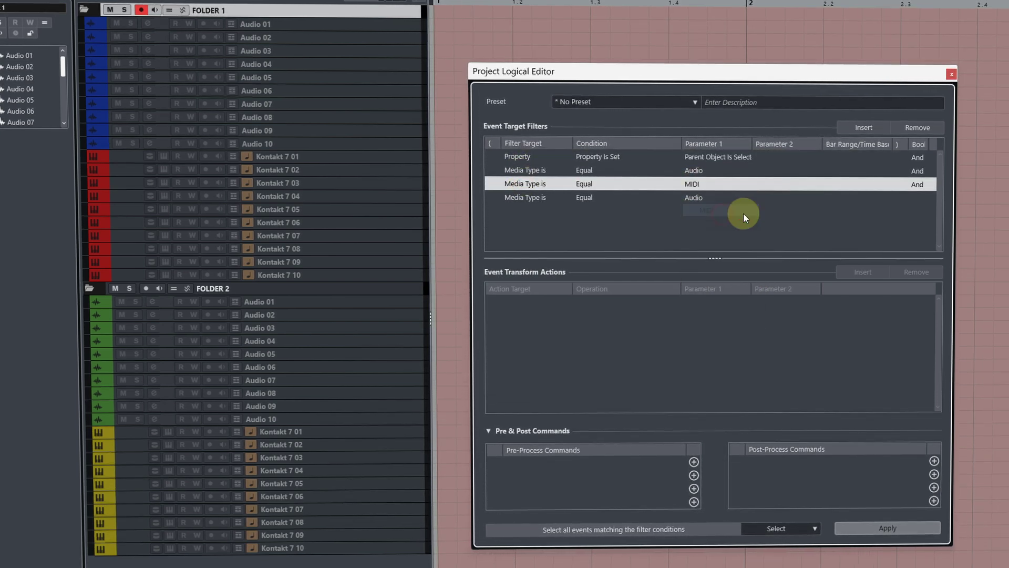
pyautogui.click(919, 185)
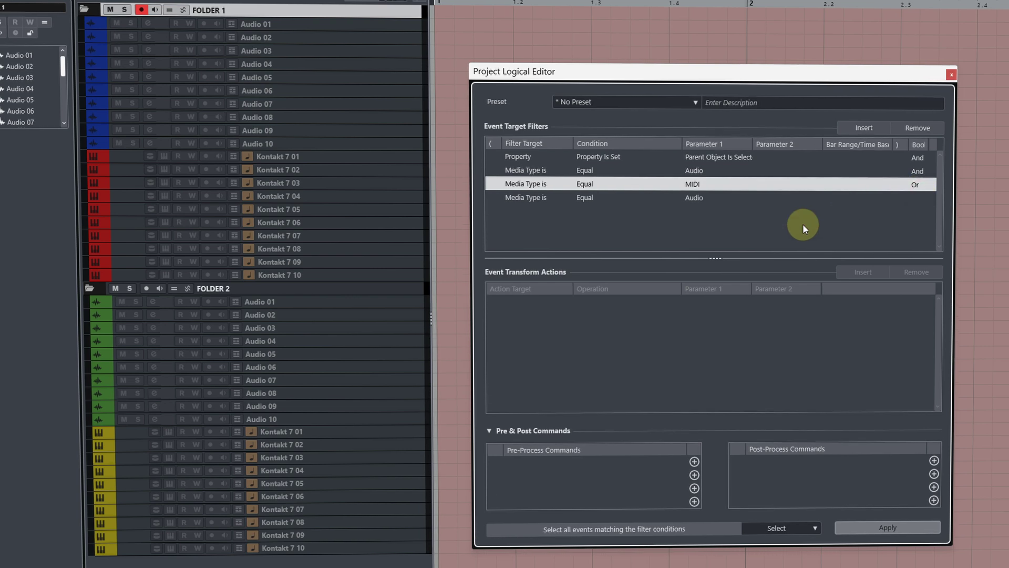
# Set the fourth condition to Property Is Set: Is Disabled
pyautogui.click(526, 198)
pyautogui.click(526, 200)
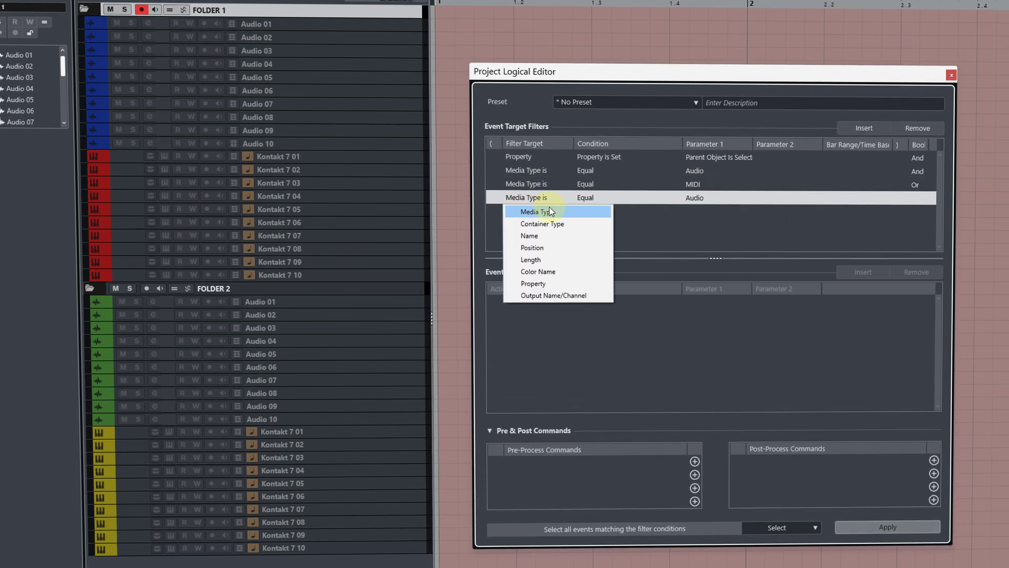
pyautogui.click(583, 284)
pyautogui.click(604, 199)
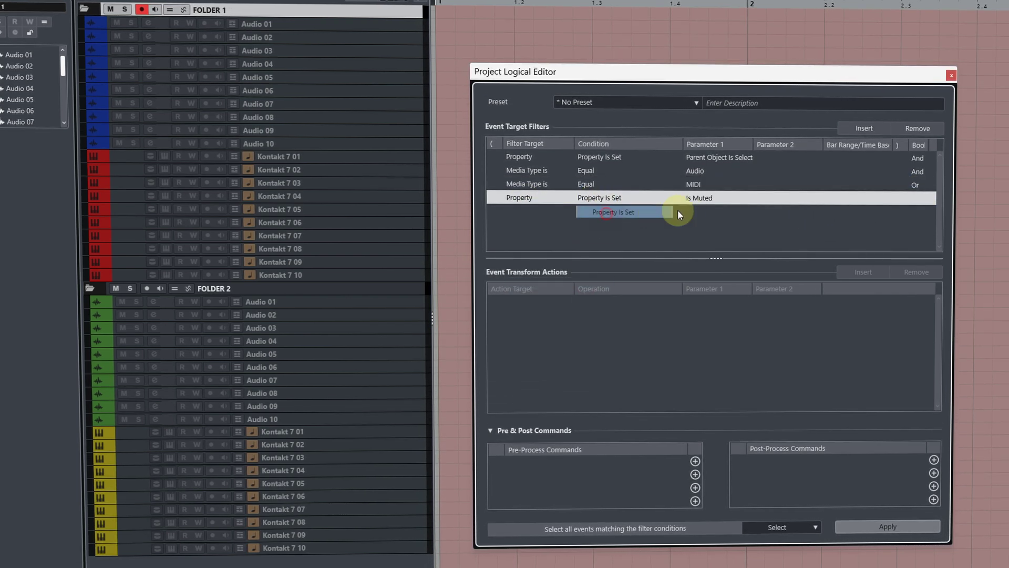
pyautogui.click(700, 199)
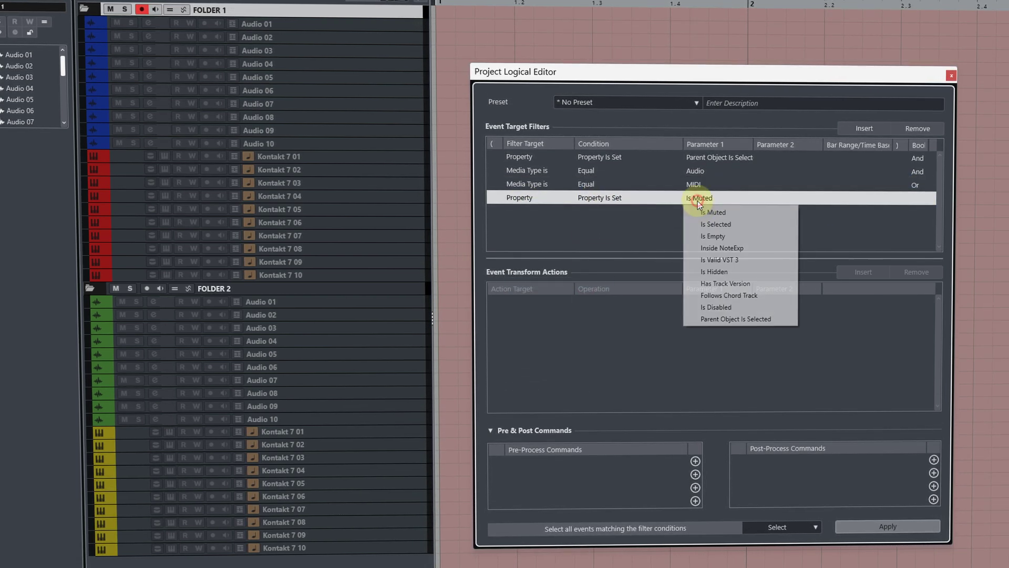
pyautogui.click(738, 308)
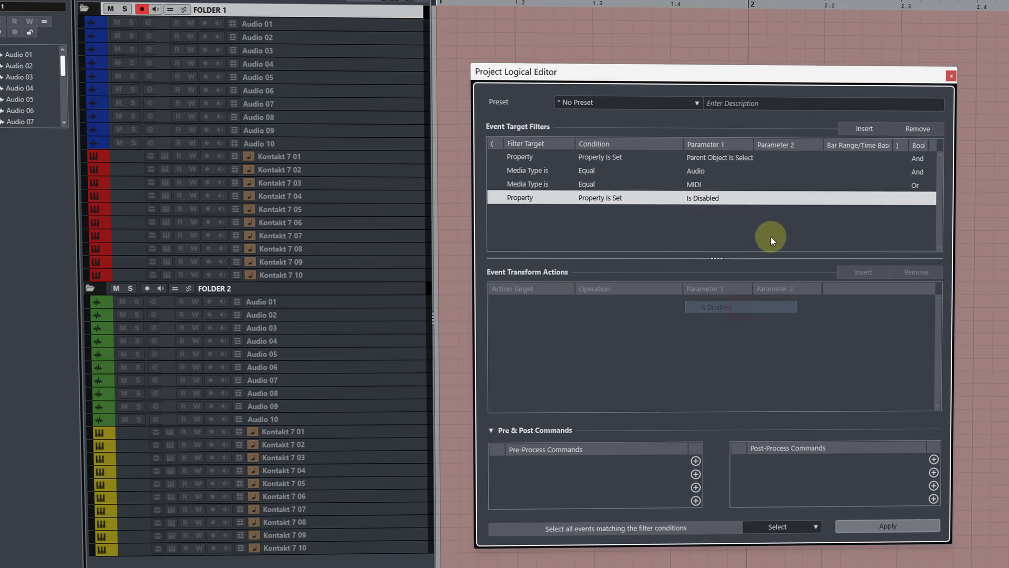
# Wrap Parent Object Is Selected in single ( ) brackets, and open (( before Audio, closing )) after Is Disabled
pyautogui.click(496, 158)
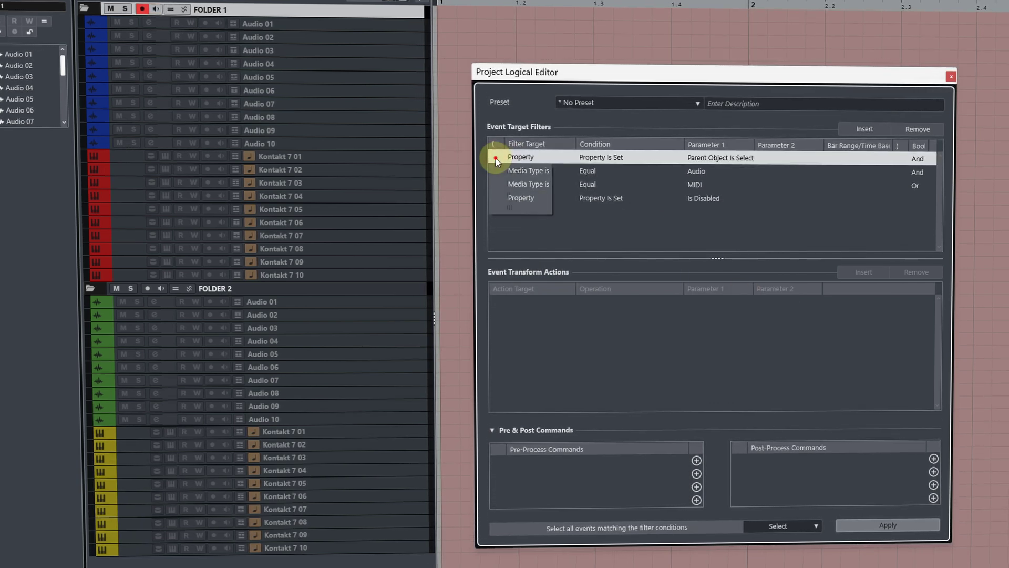
pyautogui.click(501, 182)
pyautogui.click(901, 160)
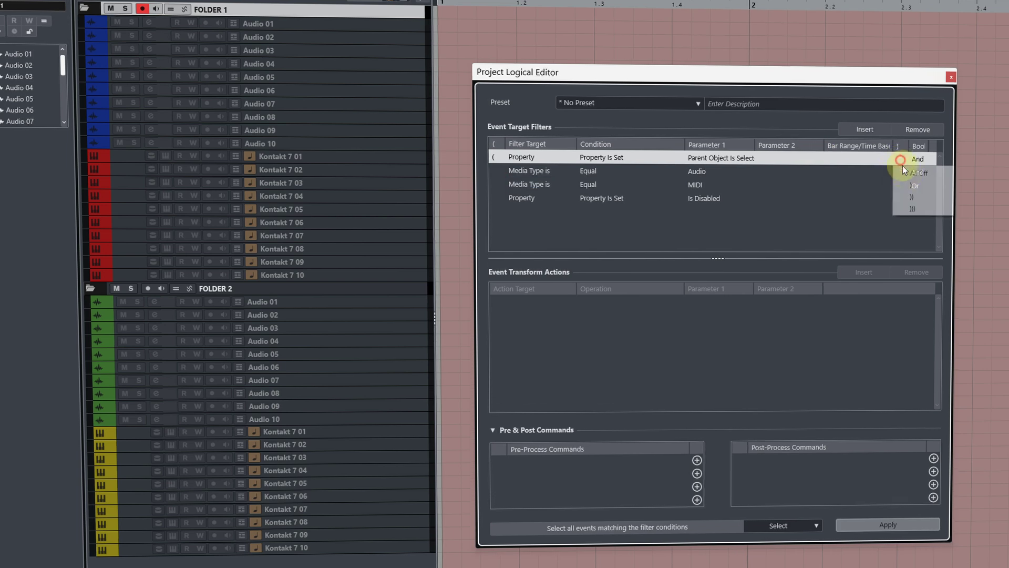
pyautogui.click(915, 186)
pyautogui.click(496, 172)
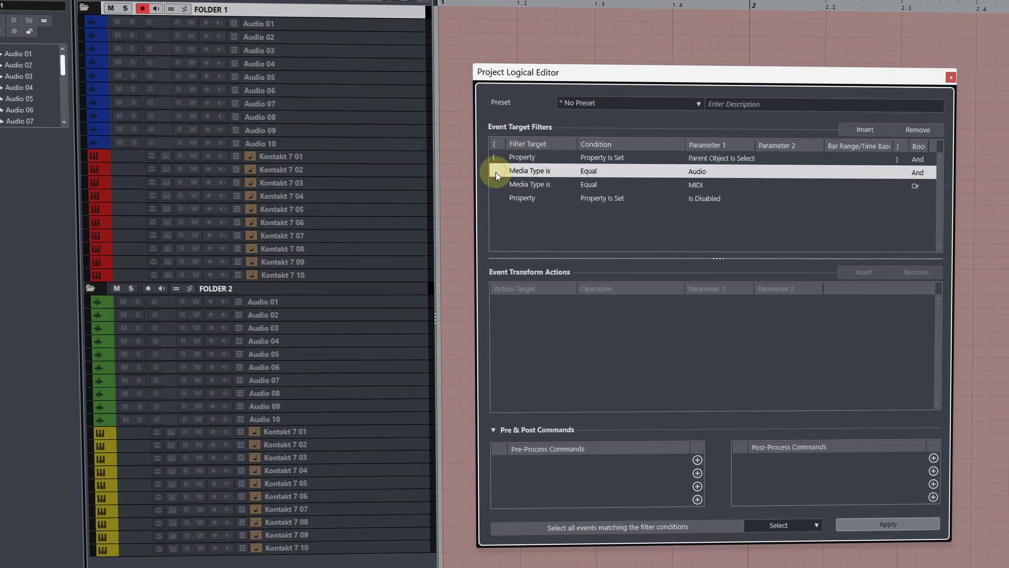
pyautogui.click(513, 207)
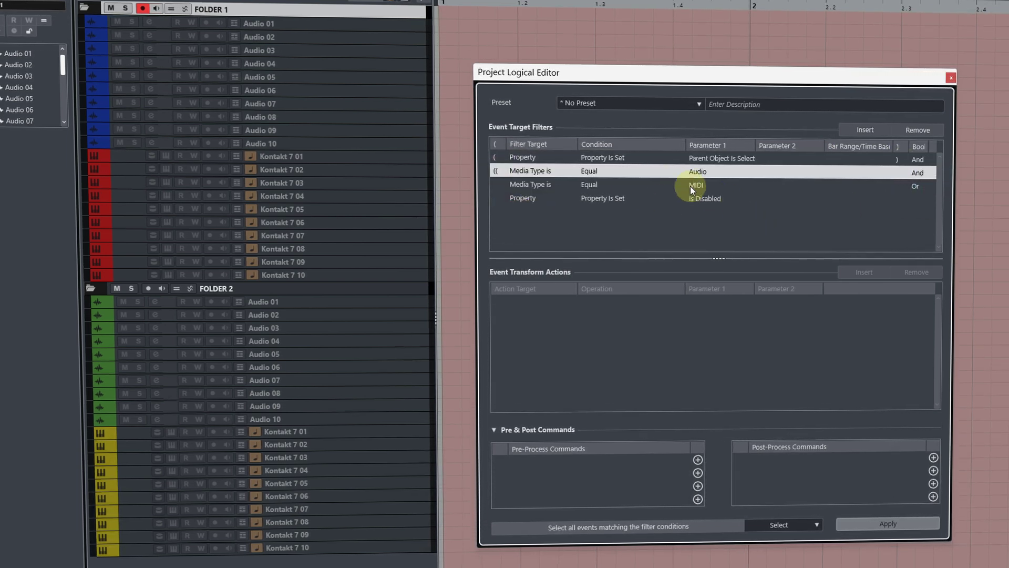
pyautogui.click(901, 199)
pyautogui.click(901, 198)
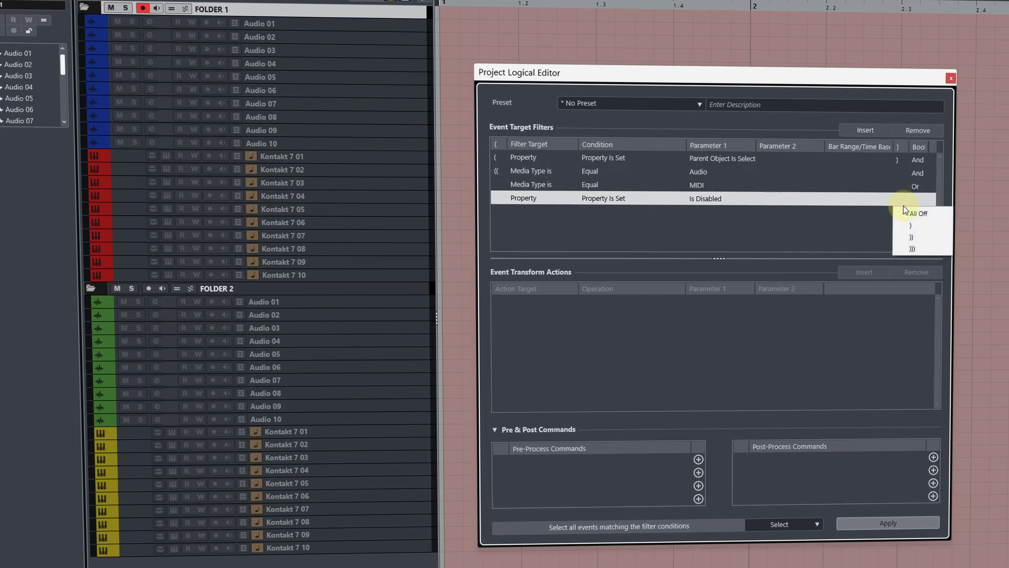
pyautogui.click(918, 236)
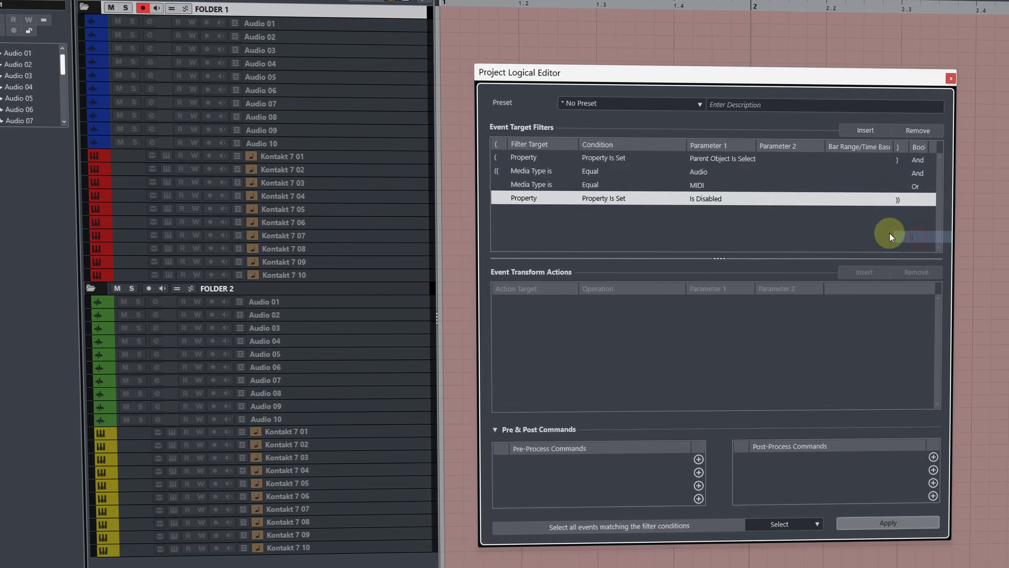
# Apply the bracketed filter, re-apply it with FOLDER 2 selected, then select FOLDER 1
pyautogui.click(881, 524)
pyautogui.click(376, 288)
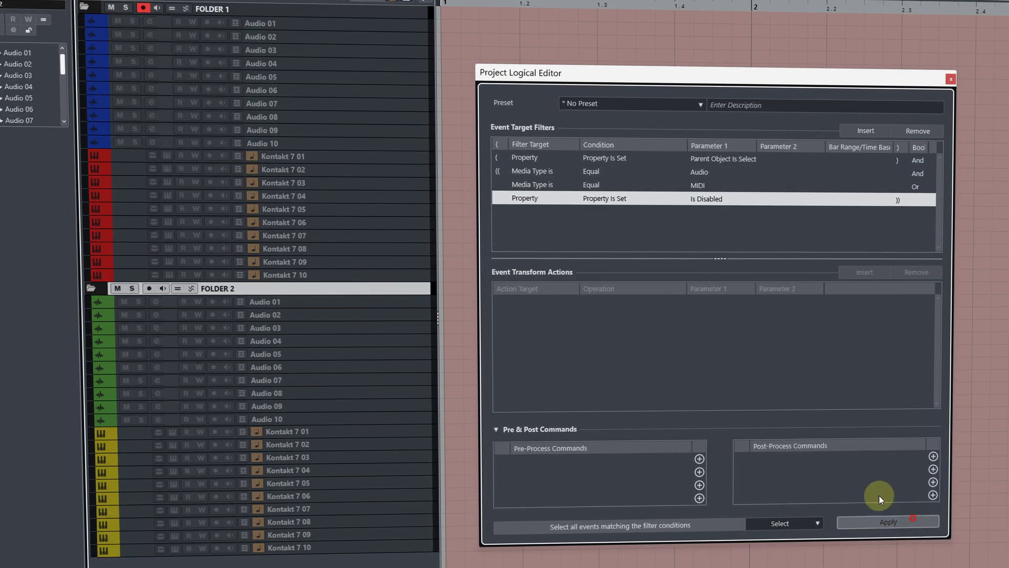
pyautogui.click(883, 522)
pyautogui.click(362, 8)
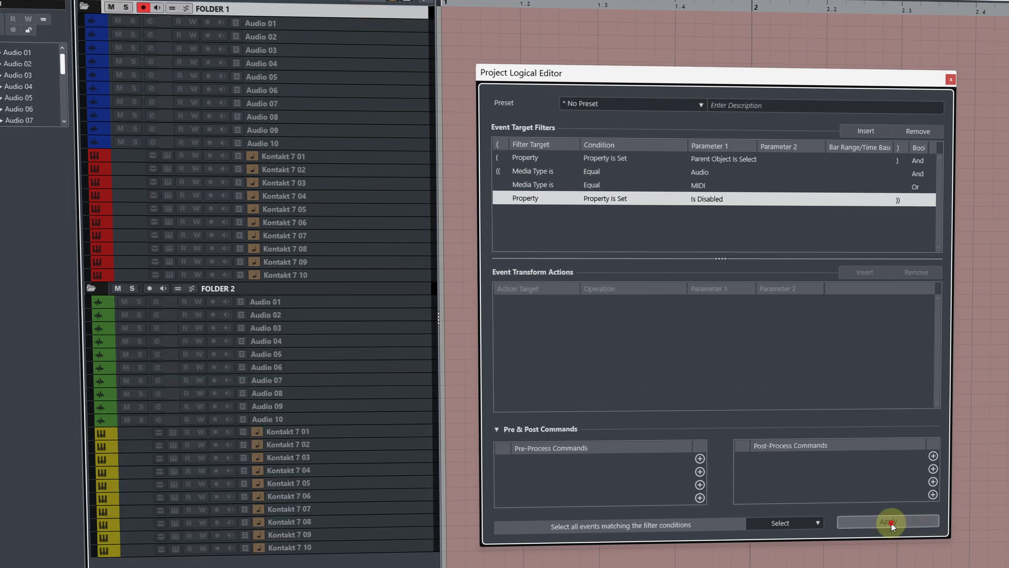